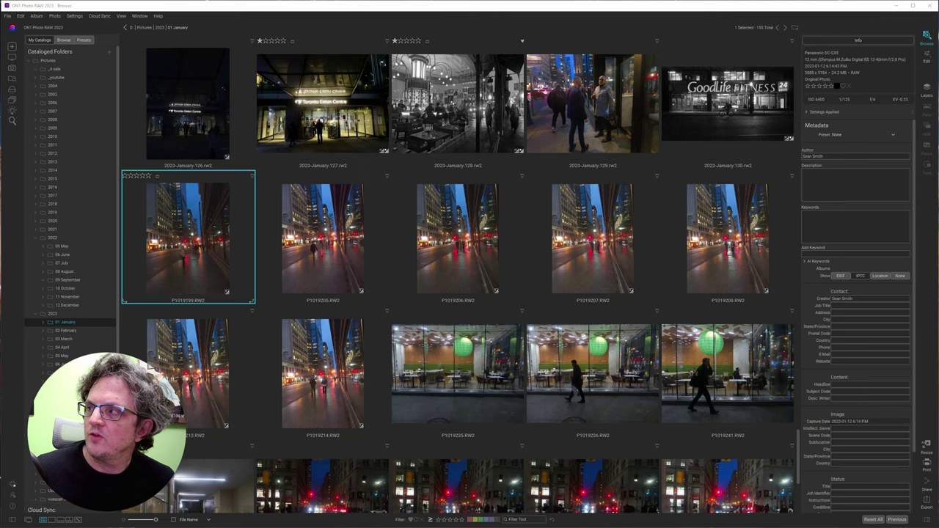
# - Bring the Edge window forward, move it up and right, and view the site's Videos page
pyautogui.hotkey('alt', 'Tab')
pyautogui.moveTo(330, 115); pyautogui.dragTo(515, 65)
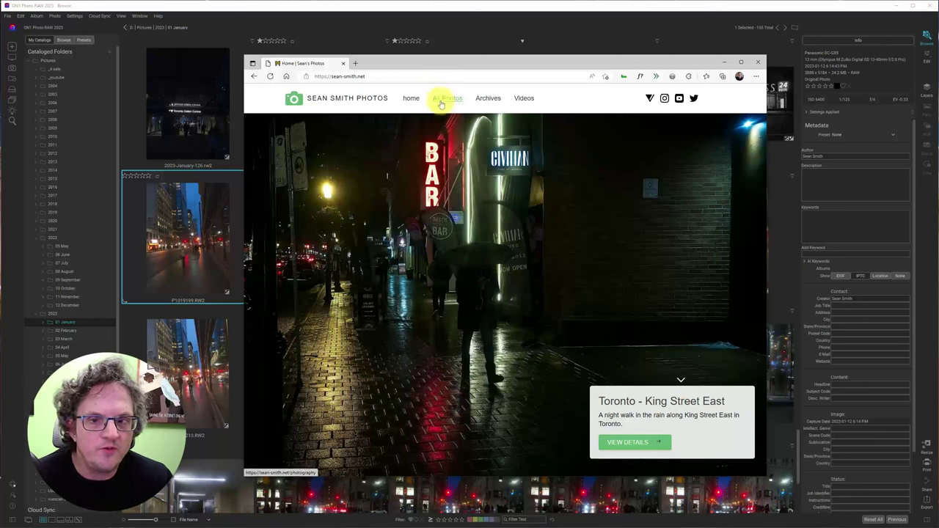
pyautogui.click(528, 100)
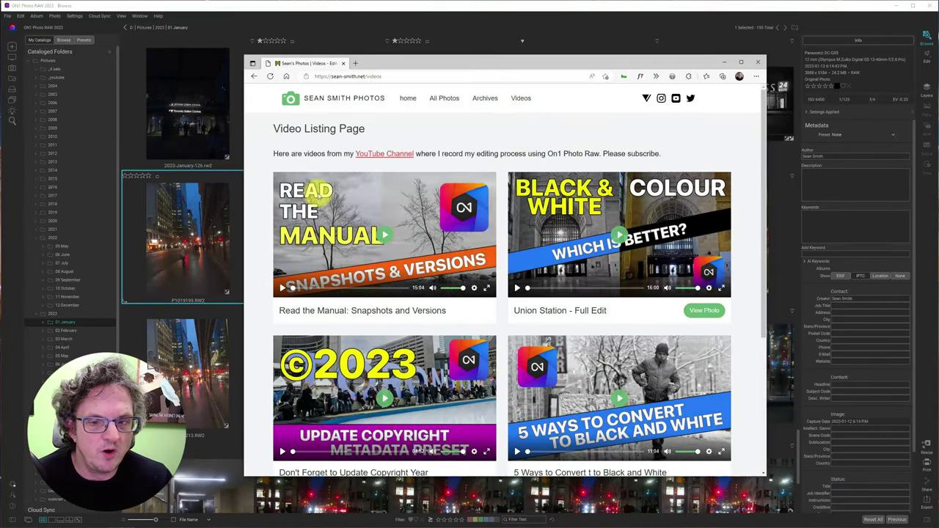
pyautogui.scroll(-3, 509, 312)
pyautogui.scroll(5, 508, 335)
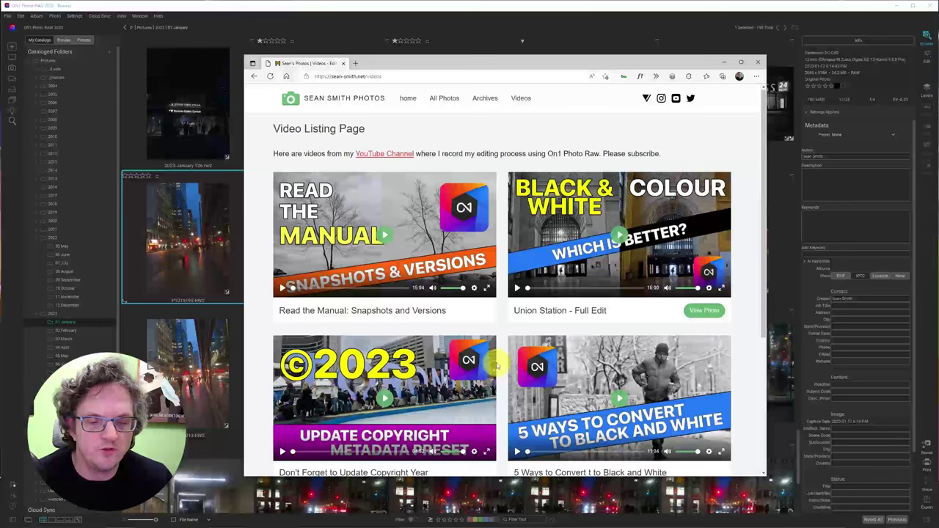
# - Browse the site's monthly Archives calendar page
pyautogui.click(486, 99)
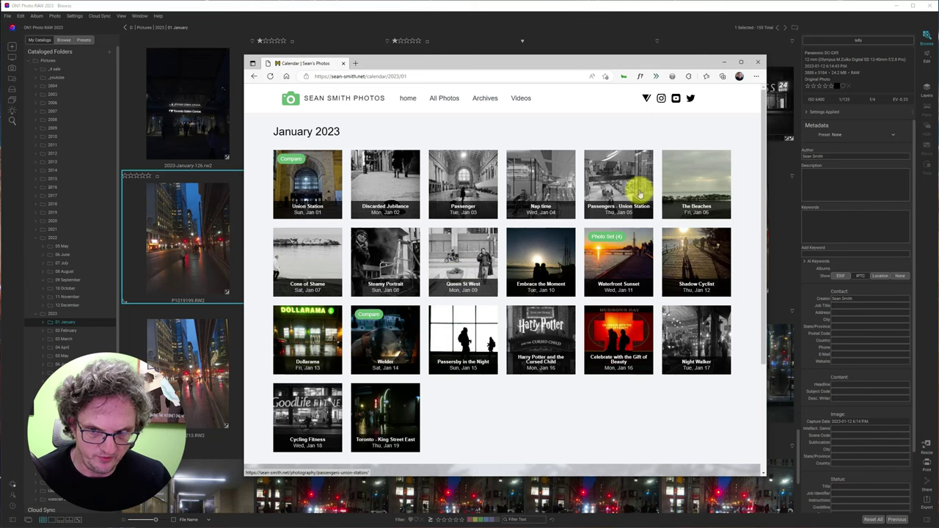
pyautogui.scroll(-2, 579, 228)
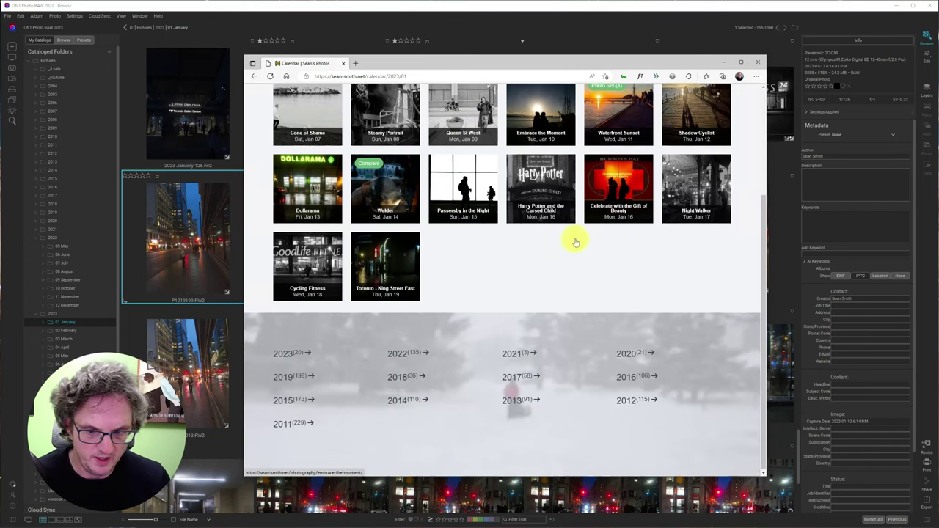
pyautogui.moveTo(403, 355)
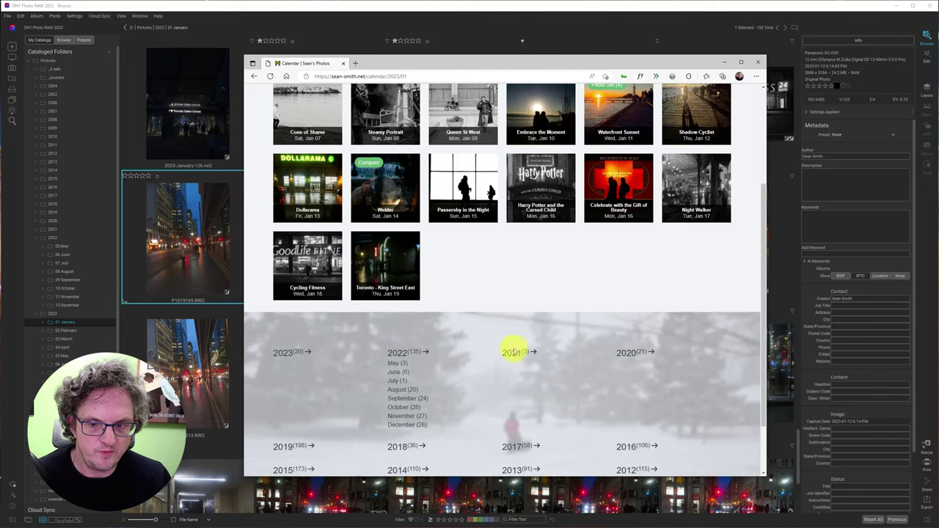
pyautogui.moveTo(514, 350)
pyautogui.moveTo(617, 354)
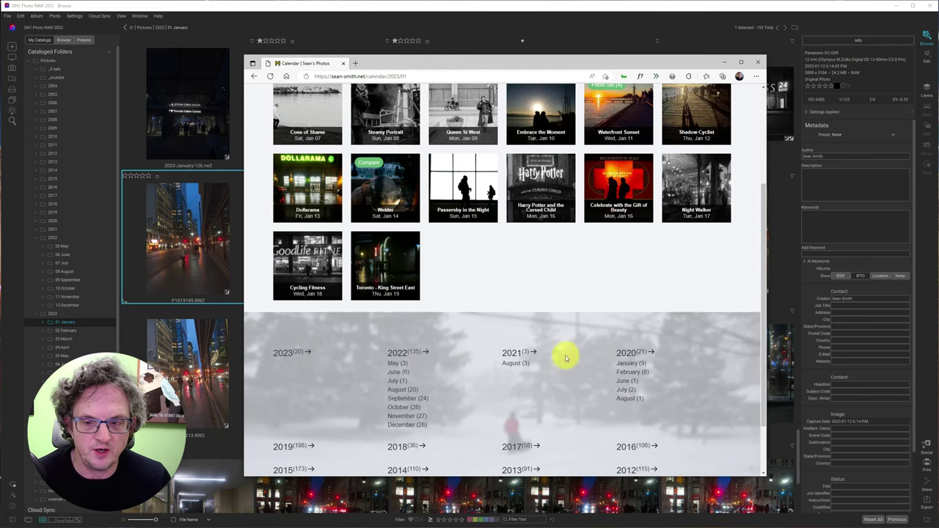
pyautogui.scroll(3, 554, 367)
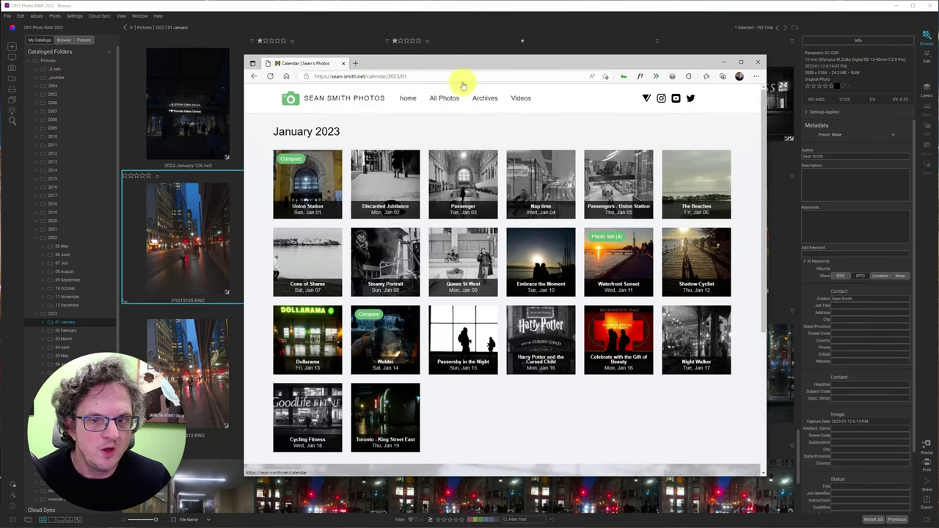
# - View All Photos and its page 2, return to the home page, and close the browser
pyautogui.click(444, 100)
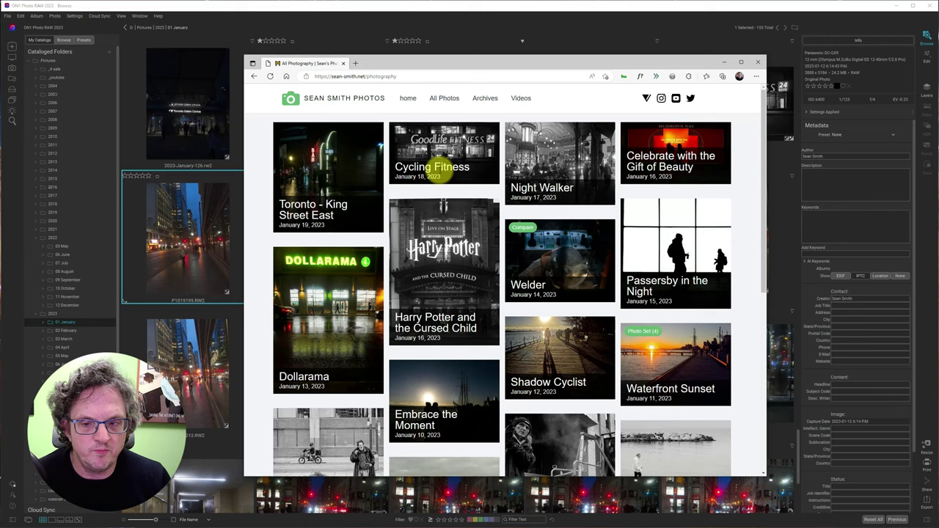
pyautogui.scroll(-5, 425, 180)
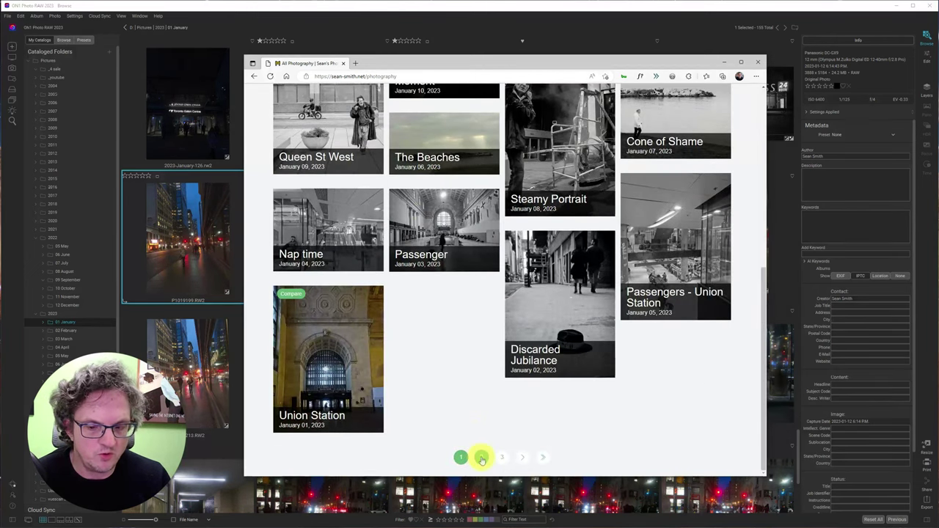
pyautogui.click(481, 459)
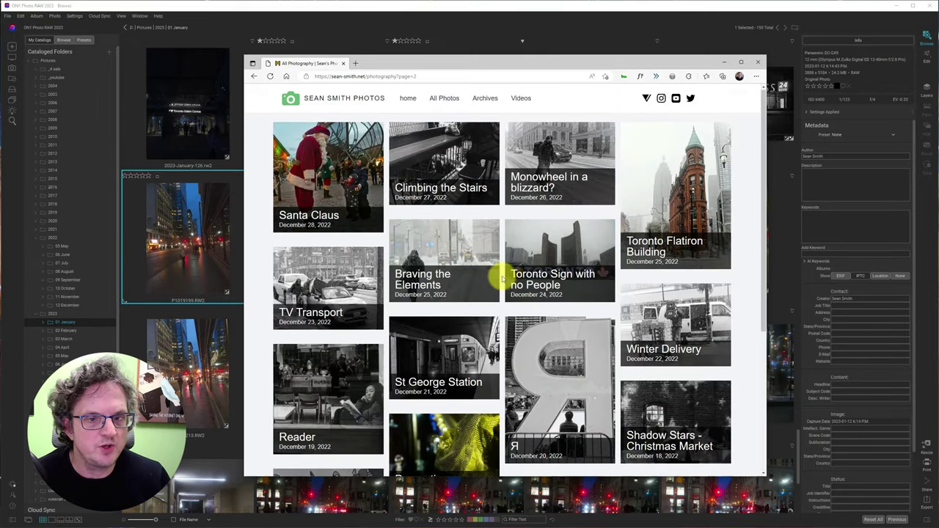
pyautogui.click(367, 99)
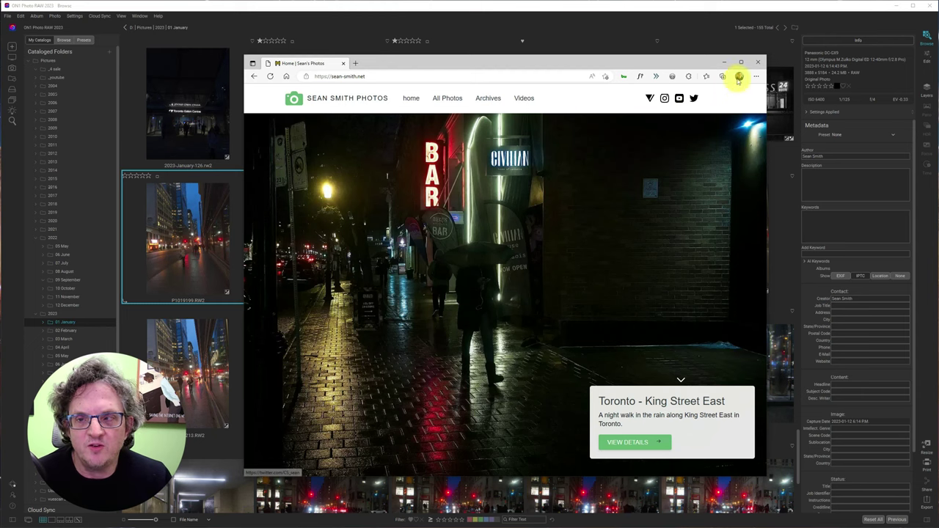
pyautogui.click(757, 64)
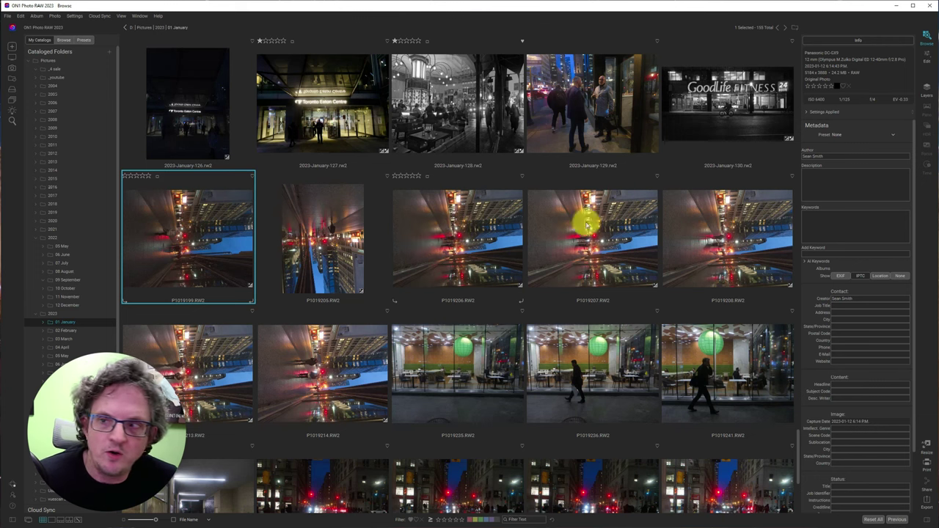
# - Rotate P1019199 upright to portrait with the Crop tool, apply it, and return to Browse
pyautogui.click(927, 58)
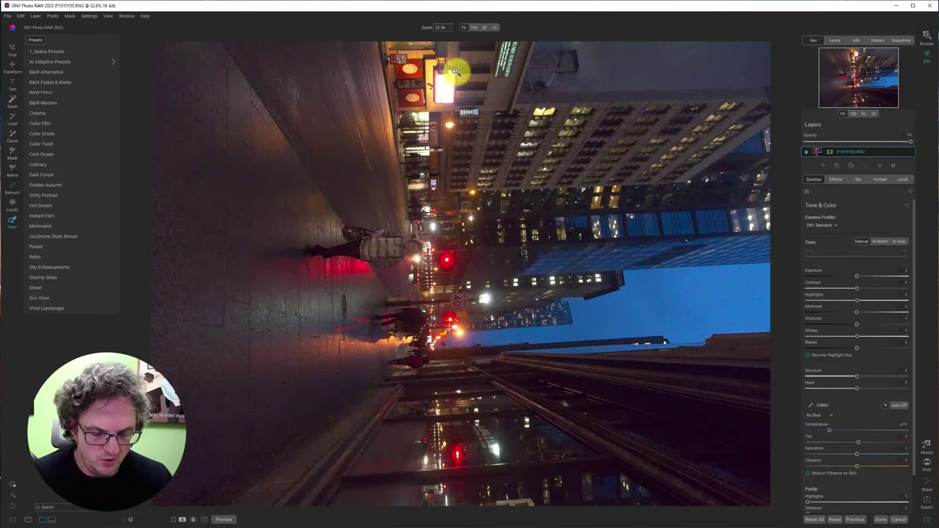
pyautogui.press('c')
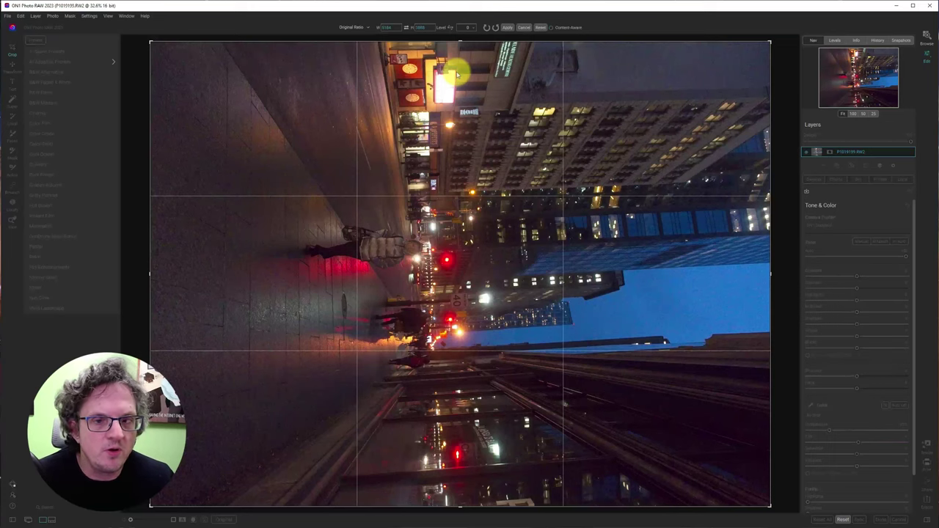
pyautogui.click(495, 28)
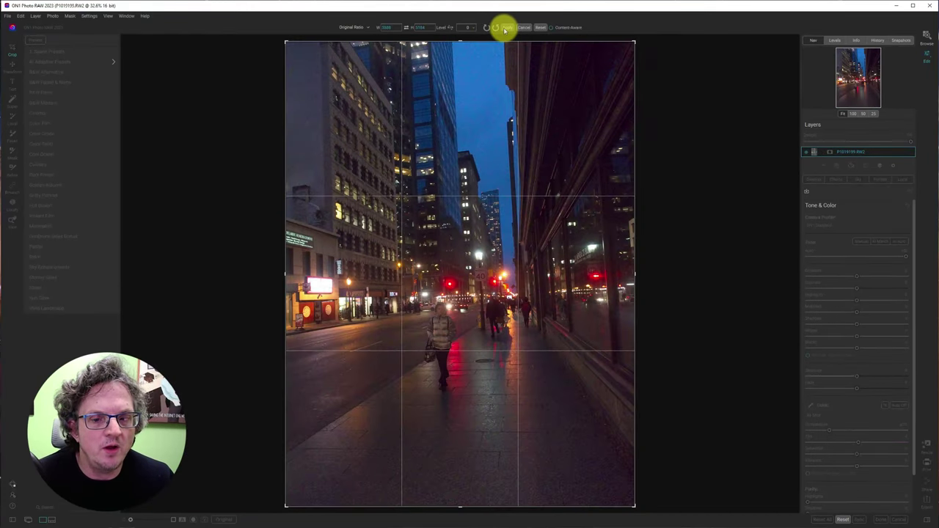
pyautogui.click(506, 27)
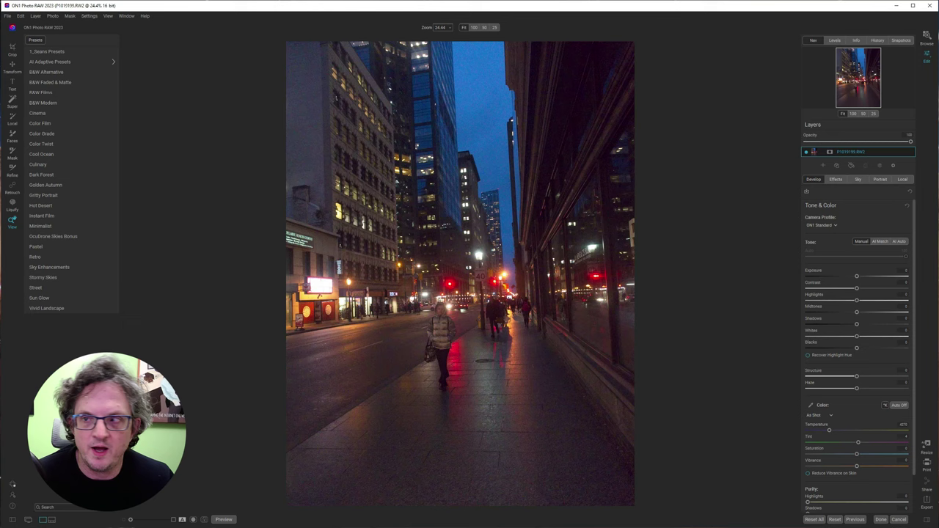
pyautogui.click(928, 36)
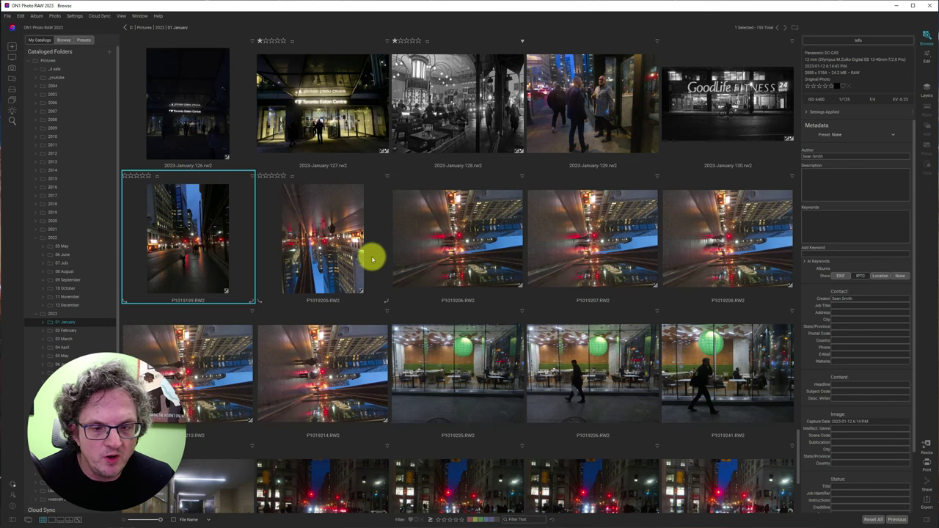
# - Rotate P1019205 clockwise from its context menu and reselect it
pyautogui.click(321, 253)
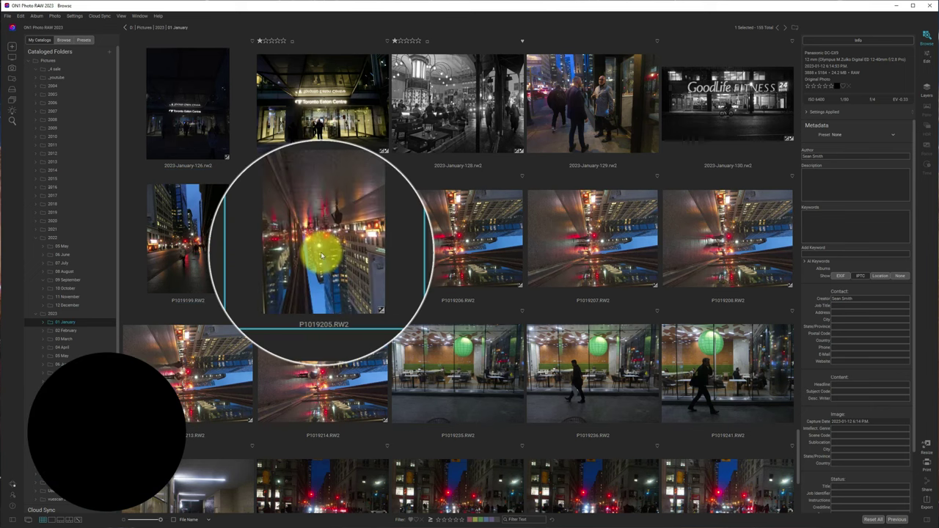
pyautogui.rightClick(320, 254)
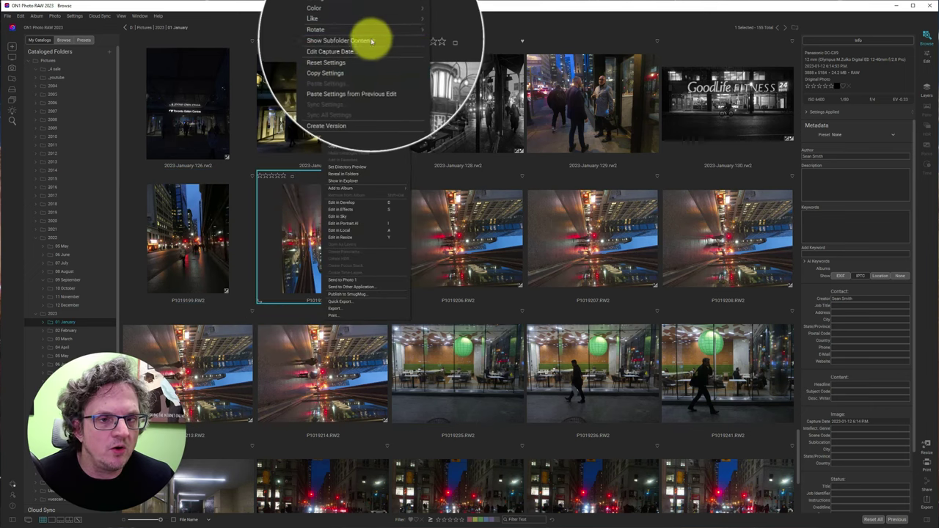
pyautogui.moveTo(418, 37)
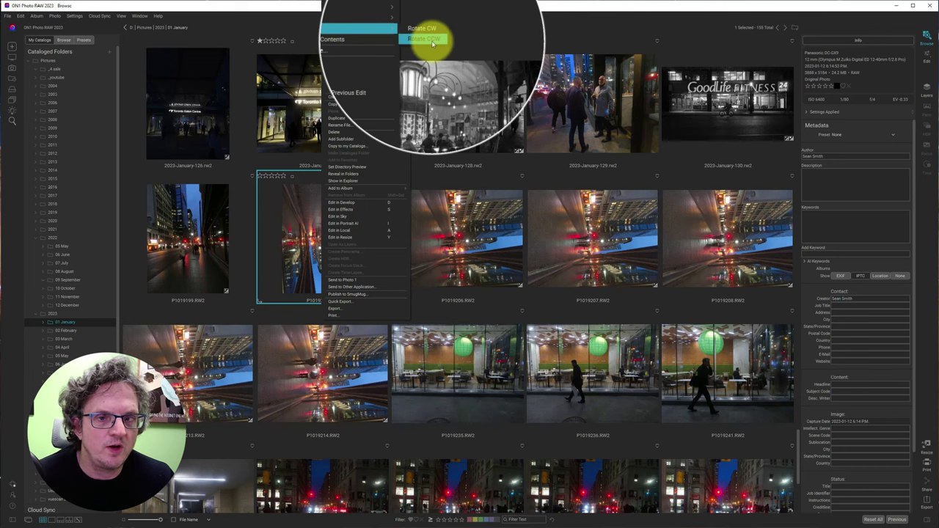
pyautogui.click(431, 38)
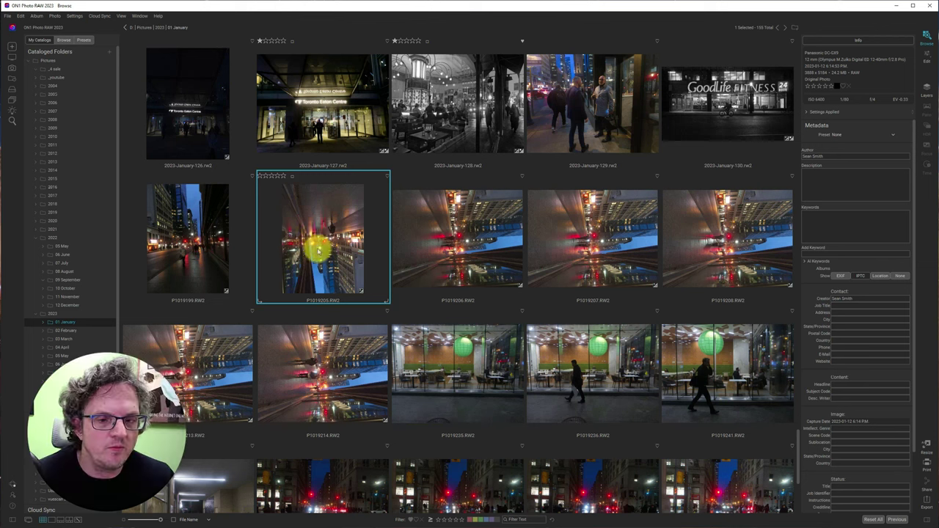
pyautogui.click(227, 250)
pyautogui.click(293, 250)
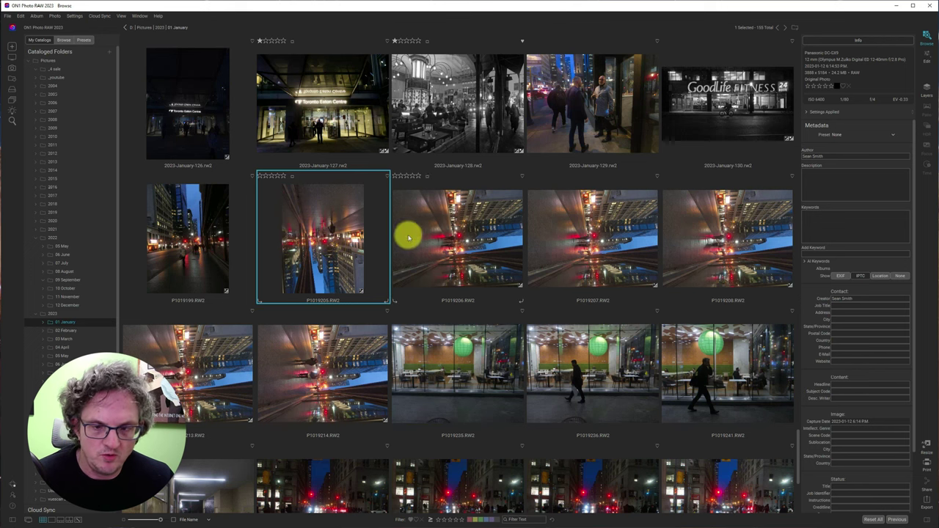
# - Rotate P1019206 clockwise to upright
pyautogui.click(455, 232)
pyautogui.rightClick(455, 232)
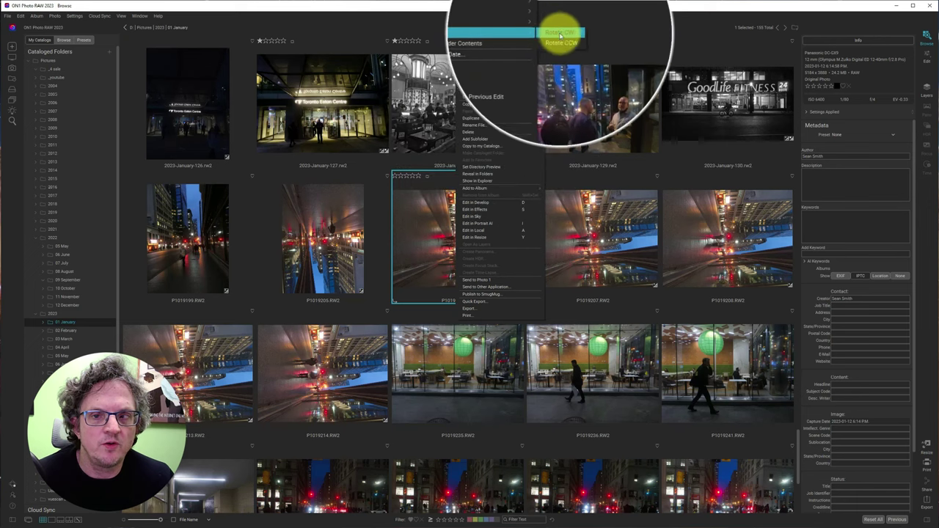
pyautogui.click(546, 33)
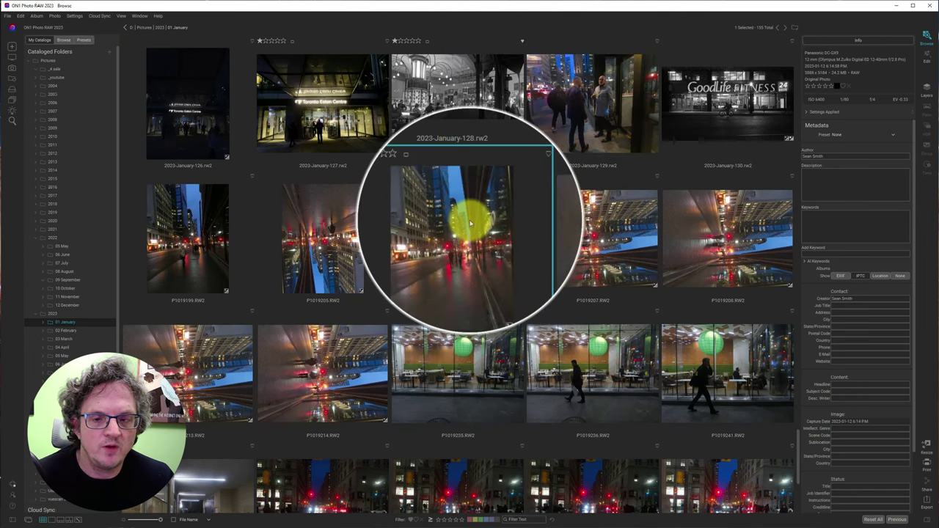
# - Select the sideways shots through P1019214 and rotate them counter-clockwise
pyautogui.keyDown('shift'); pyautogui.click(337, 385); pyautogui.keyUp('shift')
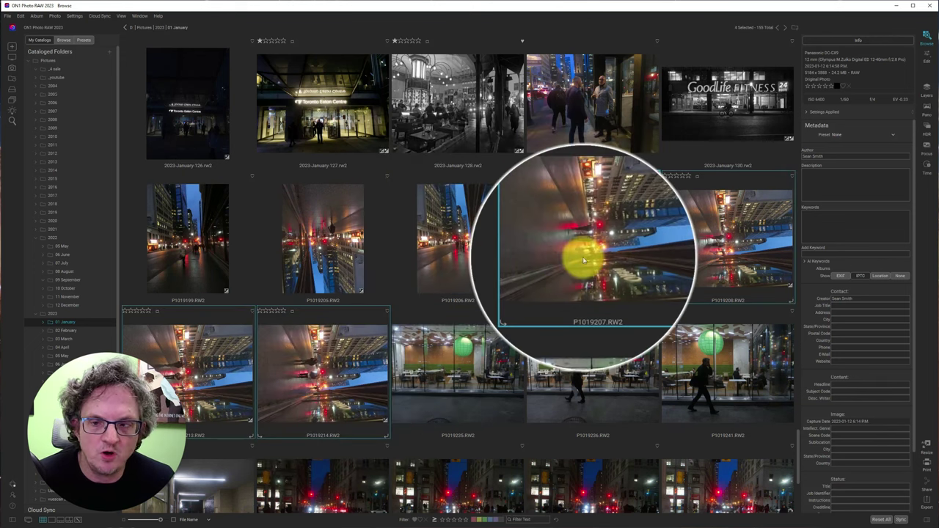
pyautogui.rightClick(584, 260)
pyautogui.moveTo(636, 36)
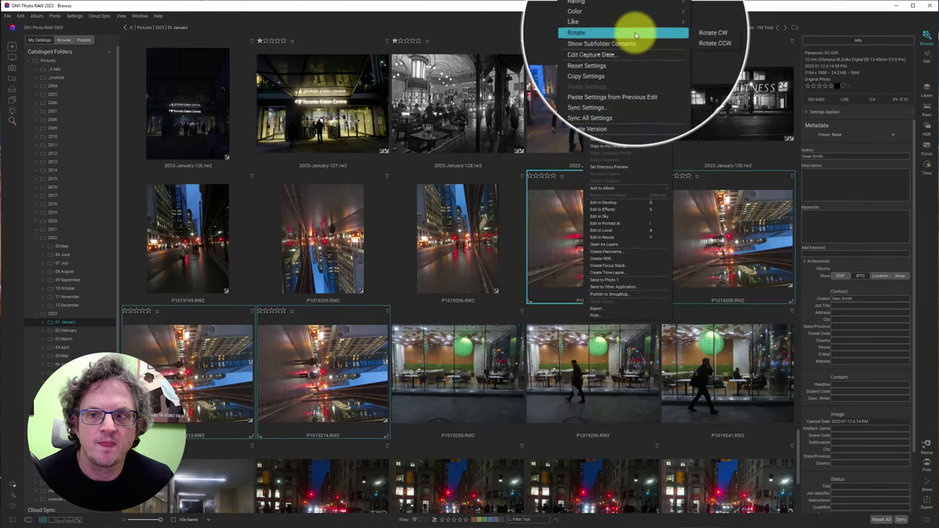
pyautogui.click(692, 42)
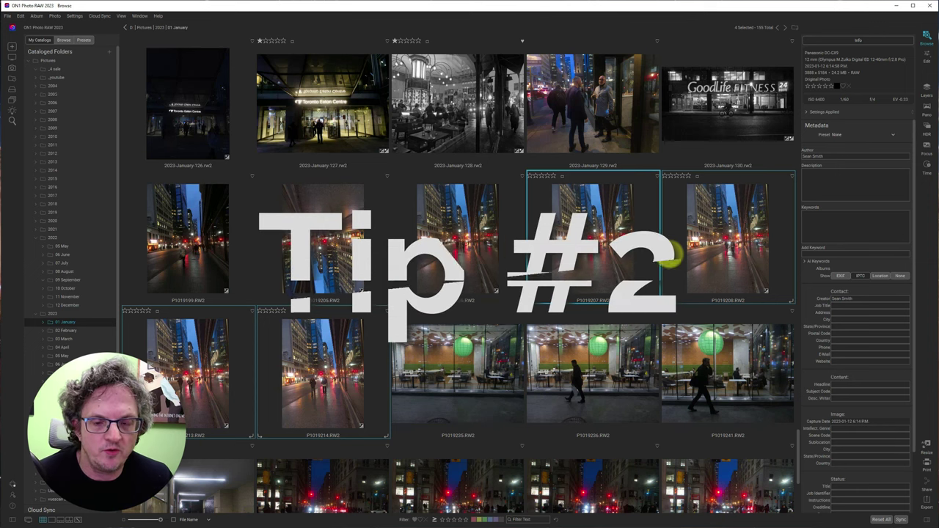
pyautogui.click(478, 252)
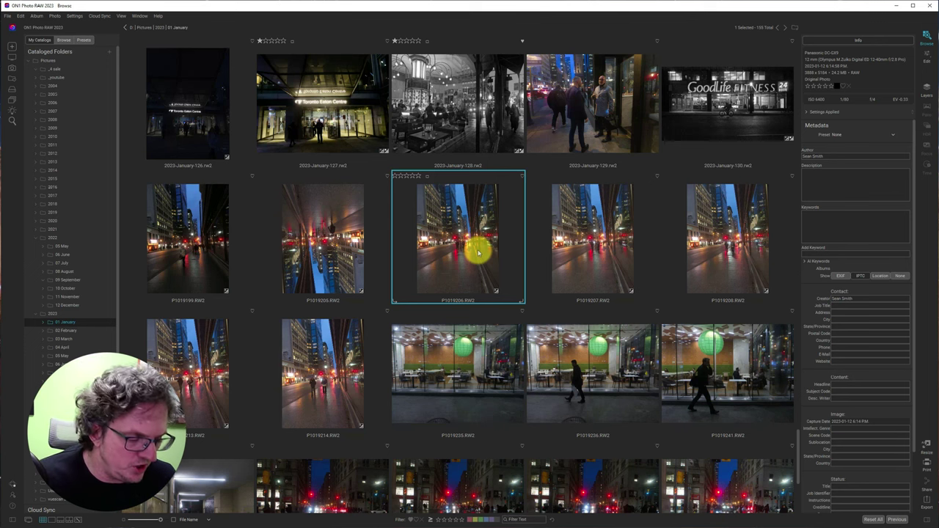
pyautogui.press('g')
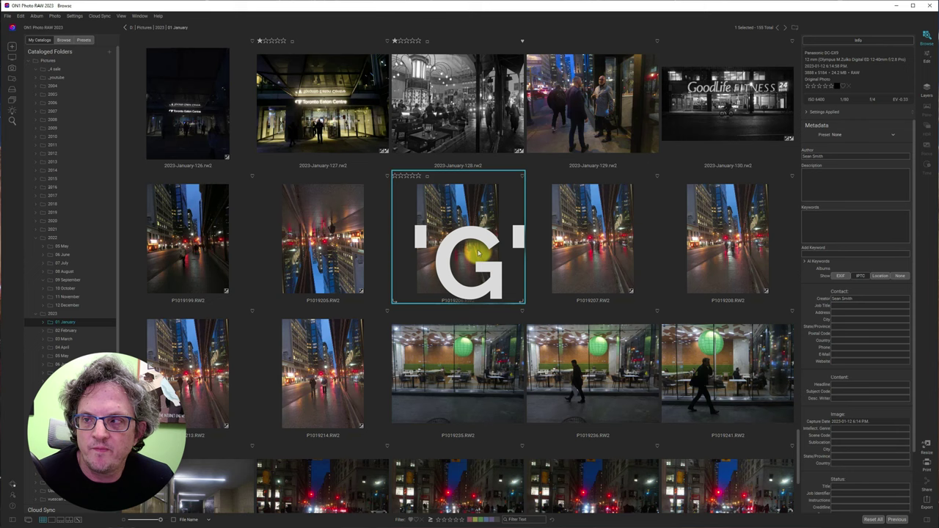
pyautogui.click(928, 58)
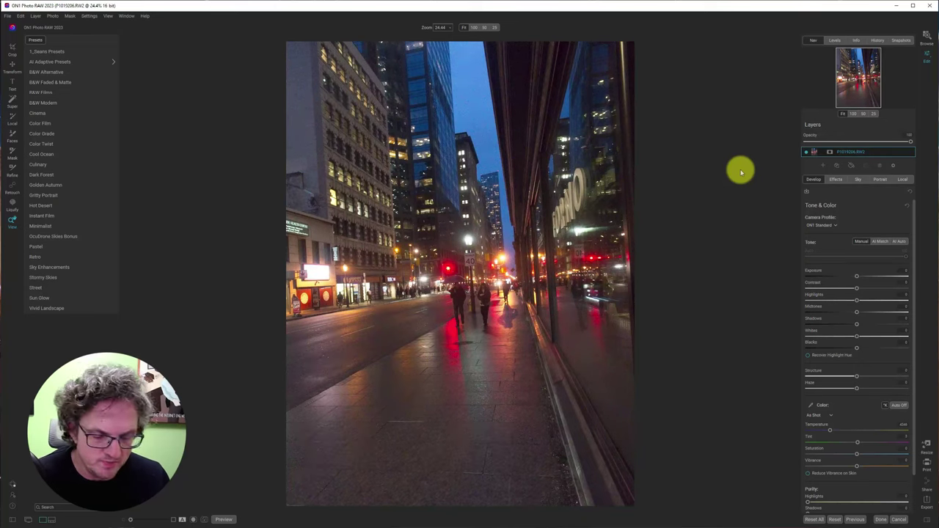
pyautogui.press('g')
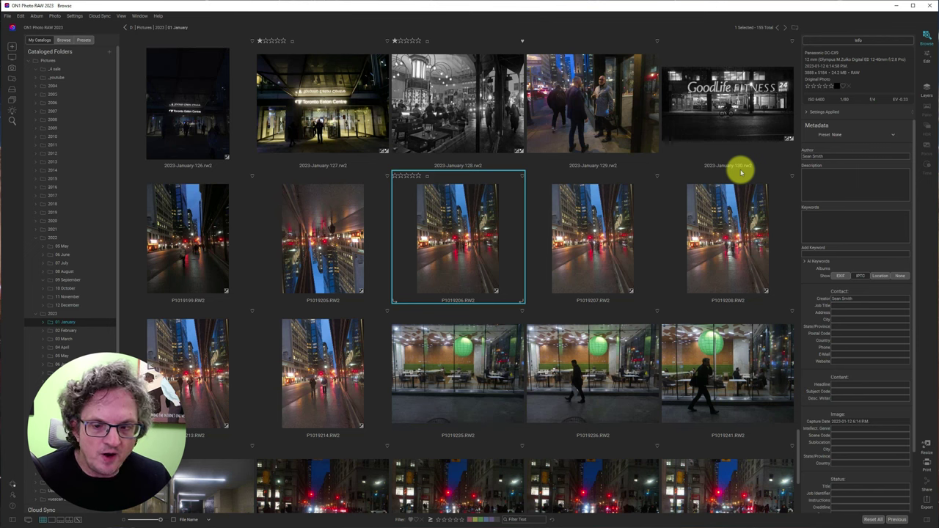
# - Select P1019236 and show it enlarged in detail view with the filmstrip beneath
pyautogui.press('Down')
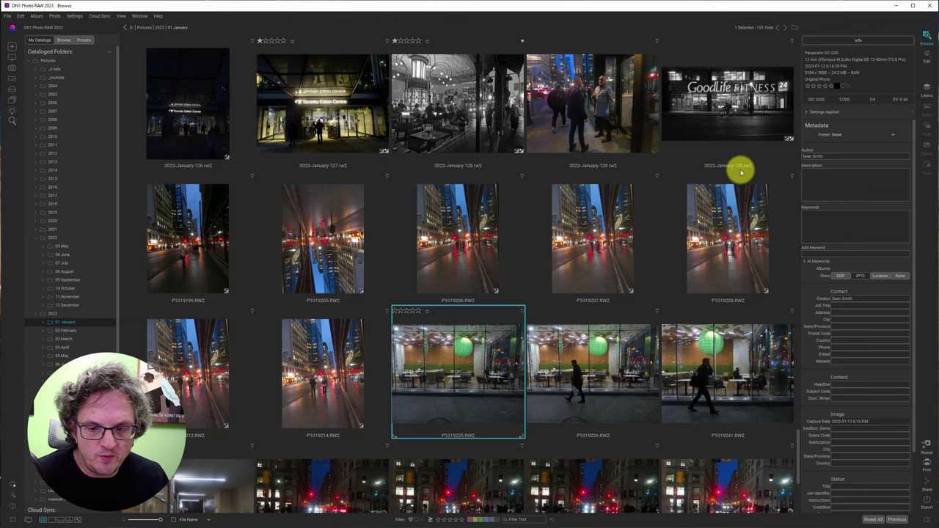
pyautogui.press('Right')
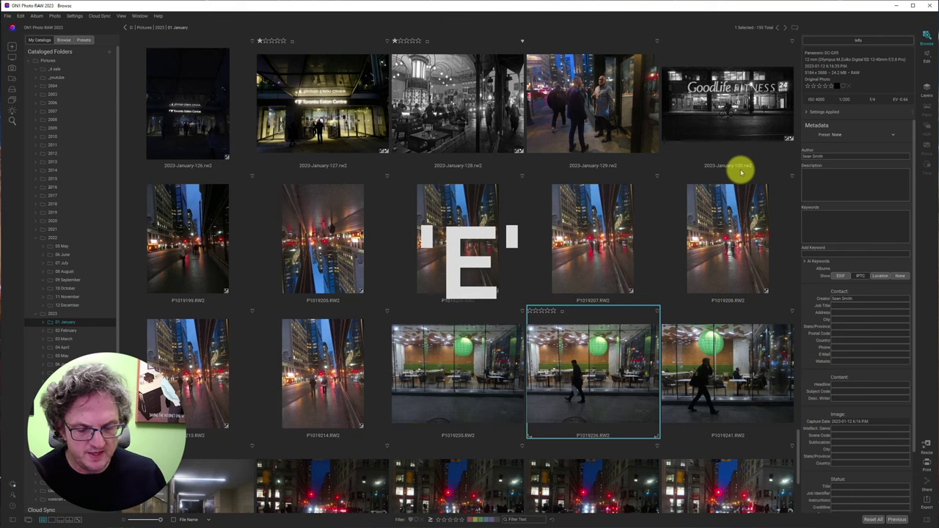
pyautogui.press('e')
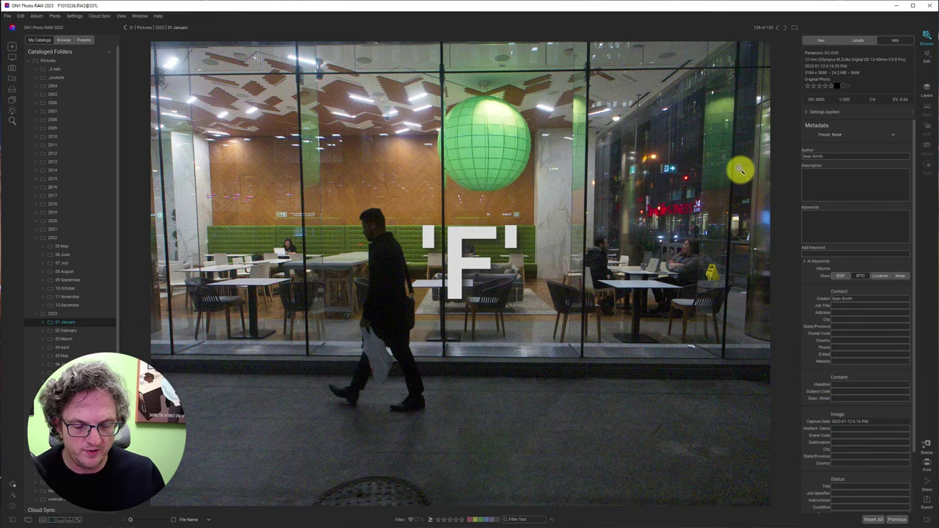
pyautogui.press('f')
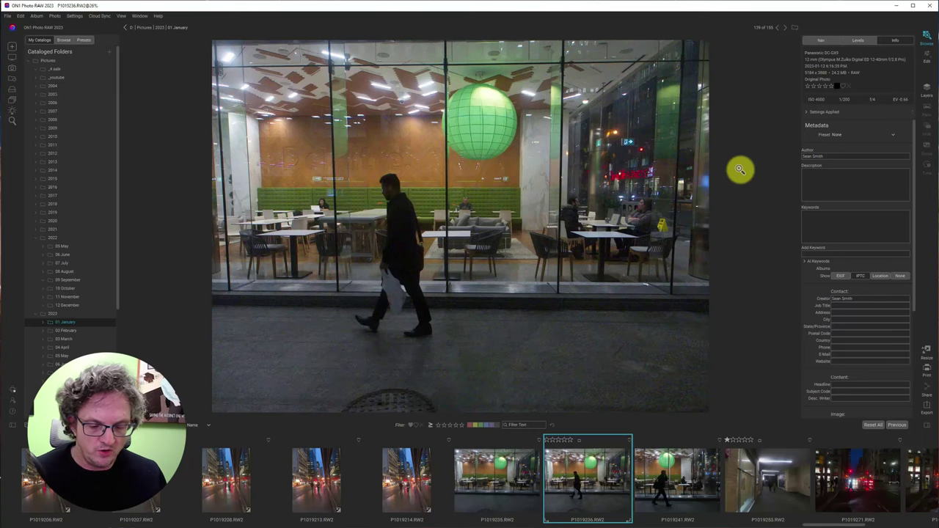
pyautogui.press('g')
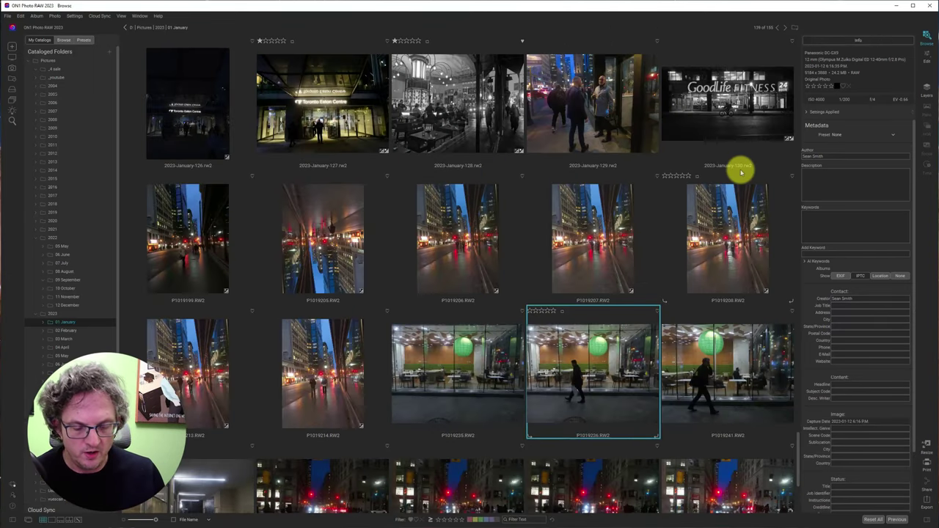
pyautogui.press('e')
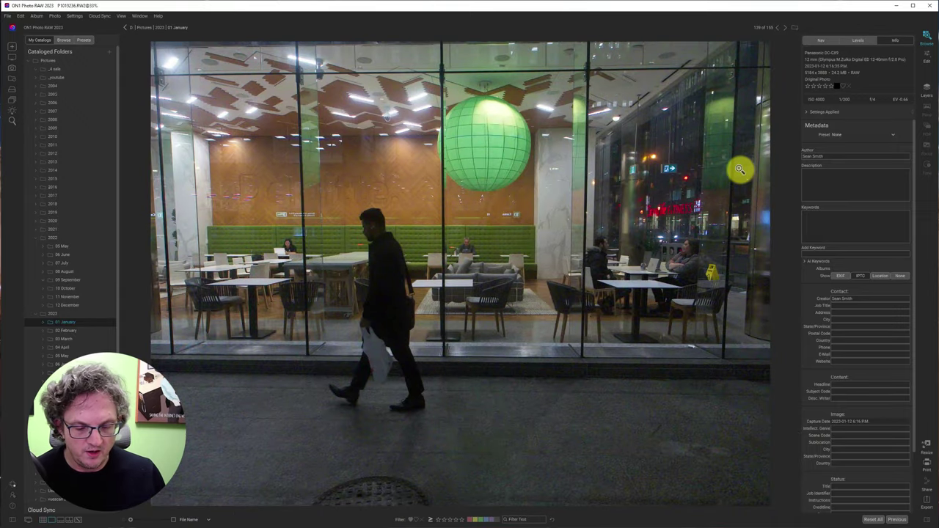
pyautogui.press('f')
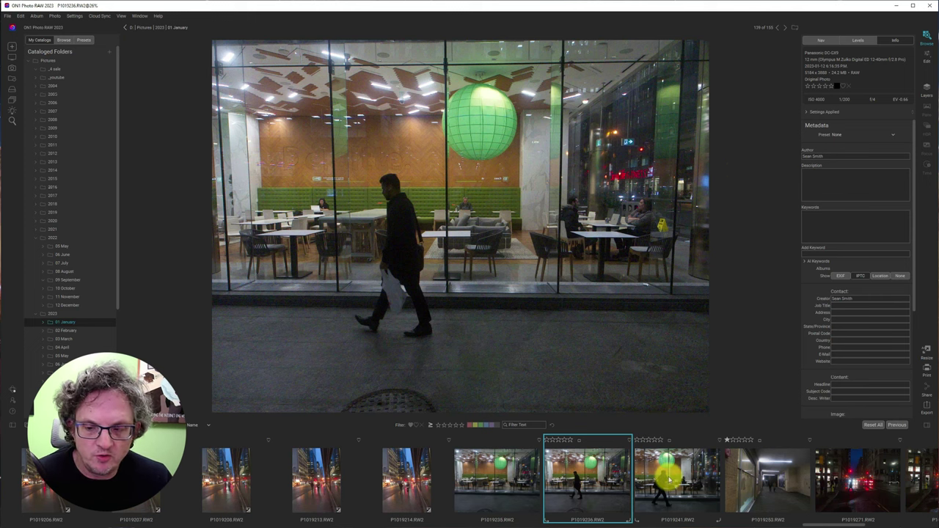
# - Add P1019241 to the selection and compare it side by side with P1019236
pyautogui.keyDown('ctrl'); pyautogui.click(669, 480); pyautogui.keyUp('ctrl')
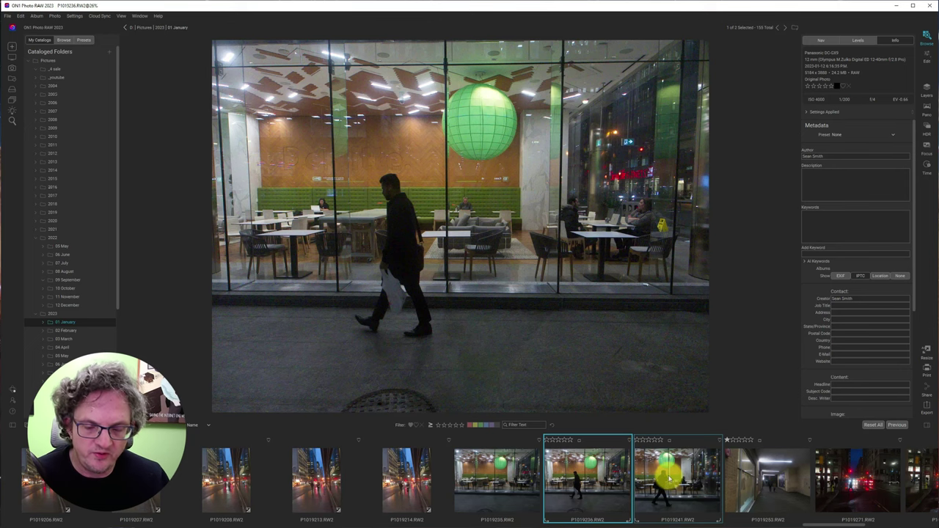
pyautogui.press('c')
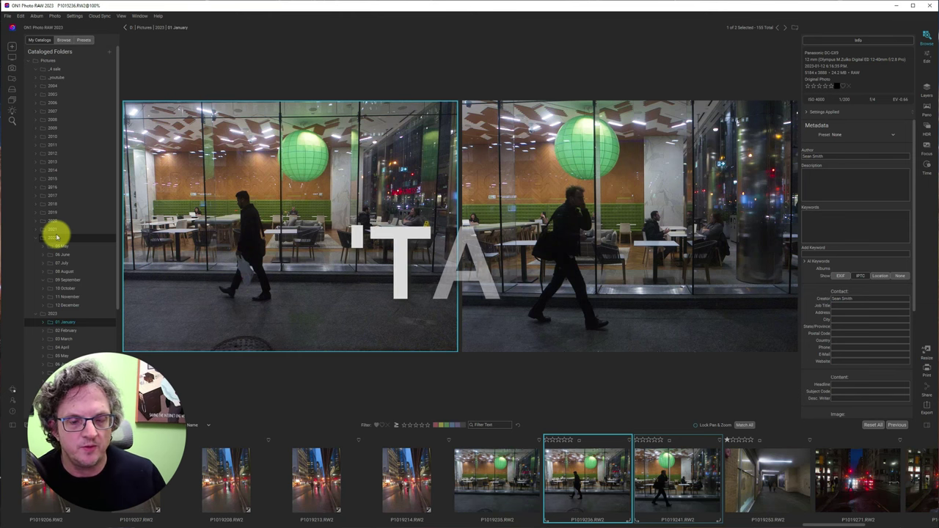
pyautogui.press('Tab')
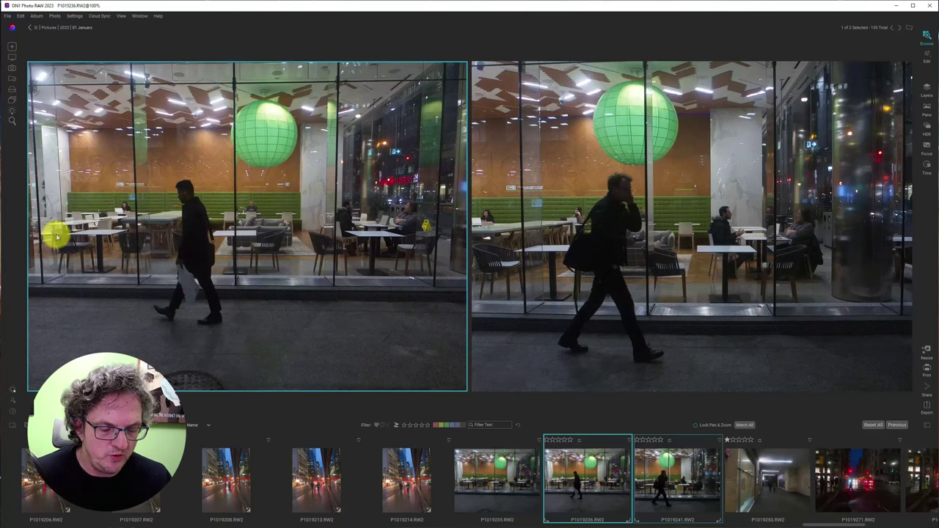
pyautogui.press('Tab')
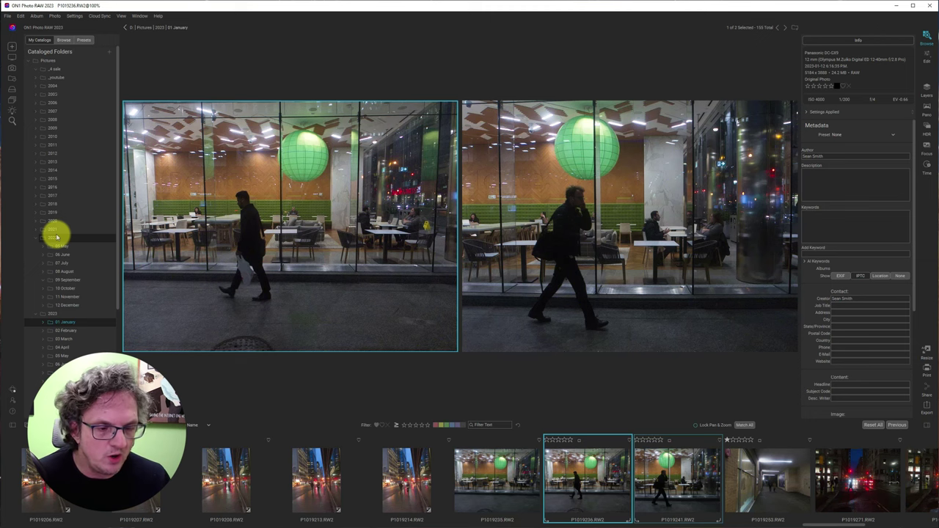
pyautogui.hotkey('ctrl', 'Left')
pyautogui.press('Right')
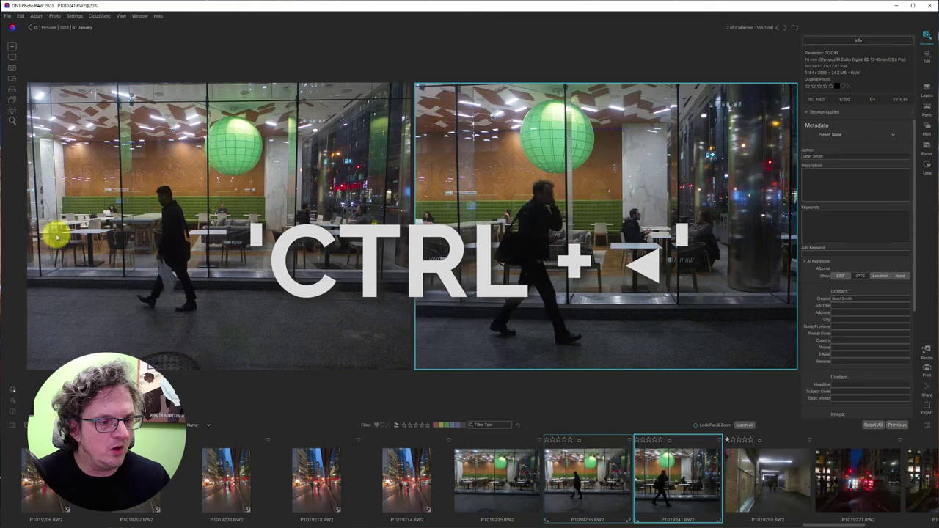
pyautogui.hotkey('ctrl', 'Left')
pyautogui.press('Left')
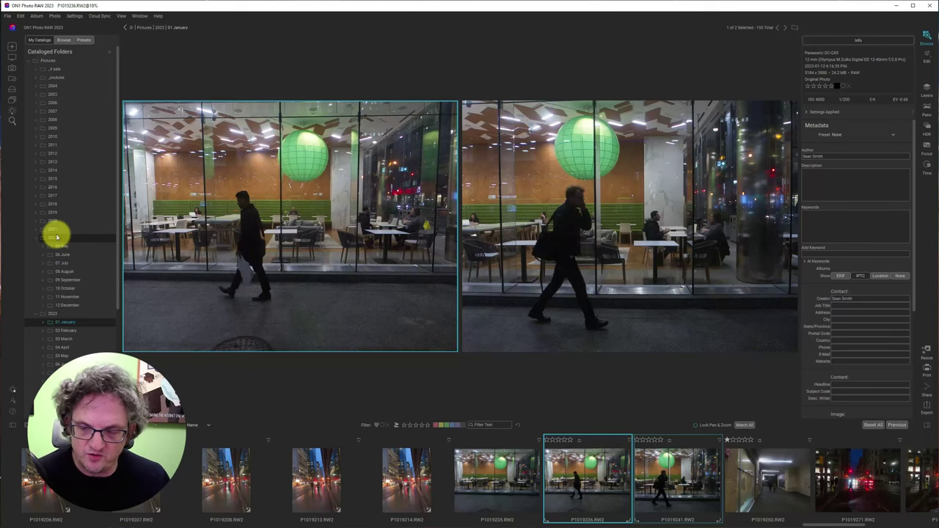
pyautogui.hotkey('ctrl', 'Right')
pyautogui.press('Right')
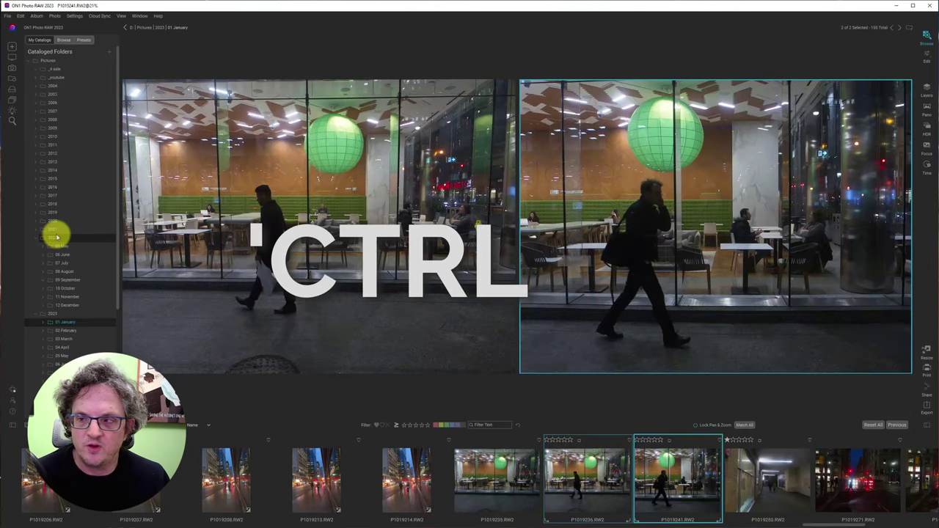
pyautogui.hotkey('ctrl', 'Right')
pyautogui.press('Right')
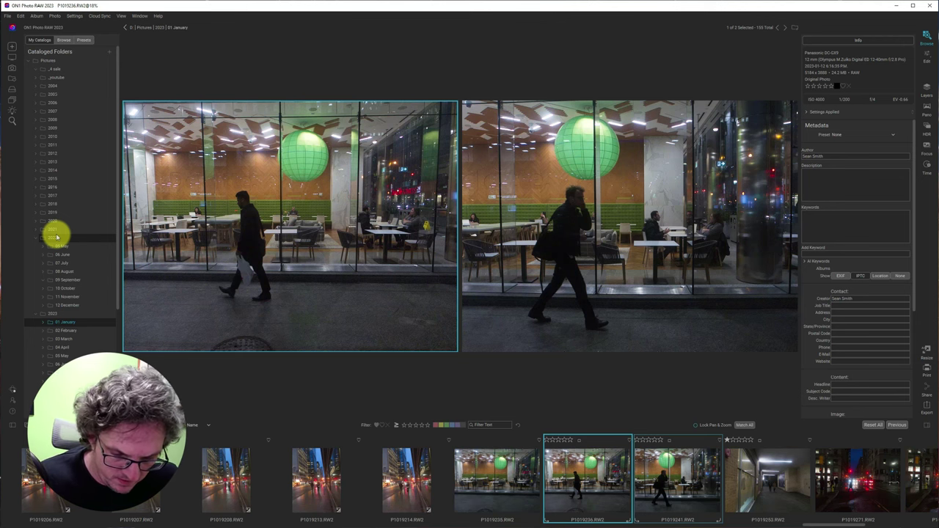
# - Back in the grid, select P1019235 and give it a three-star rating
pyautogui.press('g')
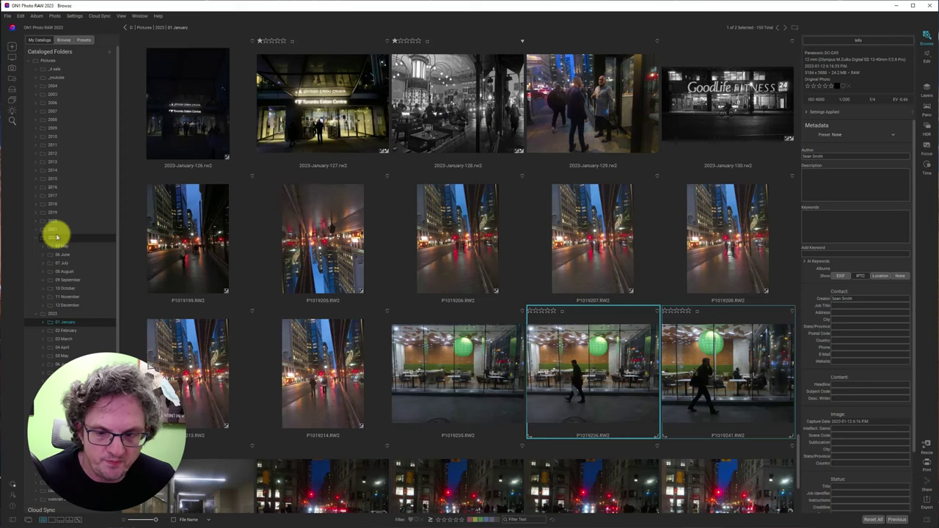
pyautogui.scroll(-3, 353, 234)
pyautogui.scroll(1, 402, 243)
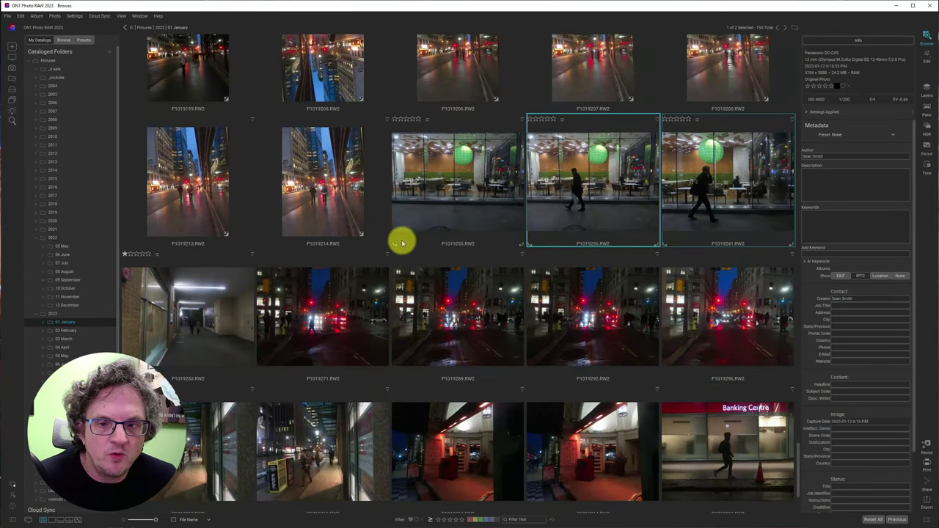
pyautogui.click(467, 173)
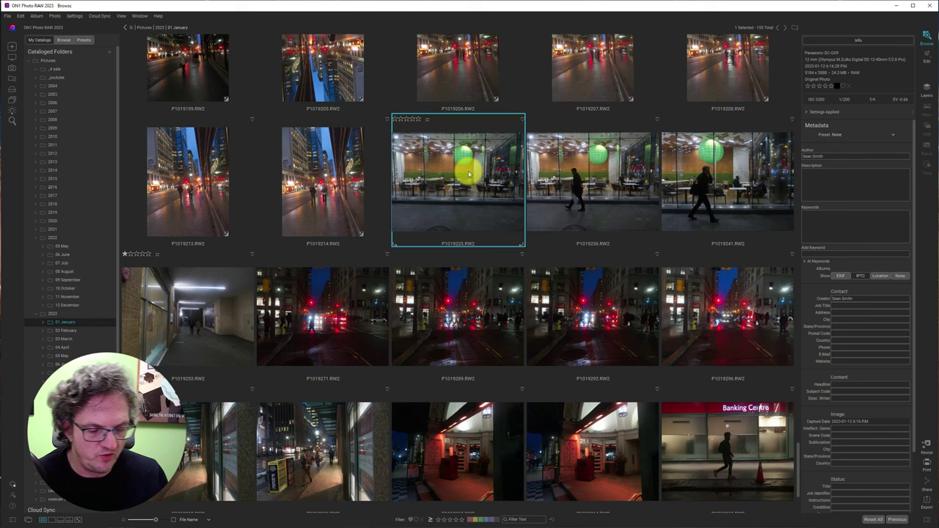
pyautogui.press('1')
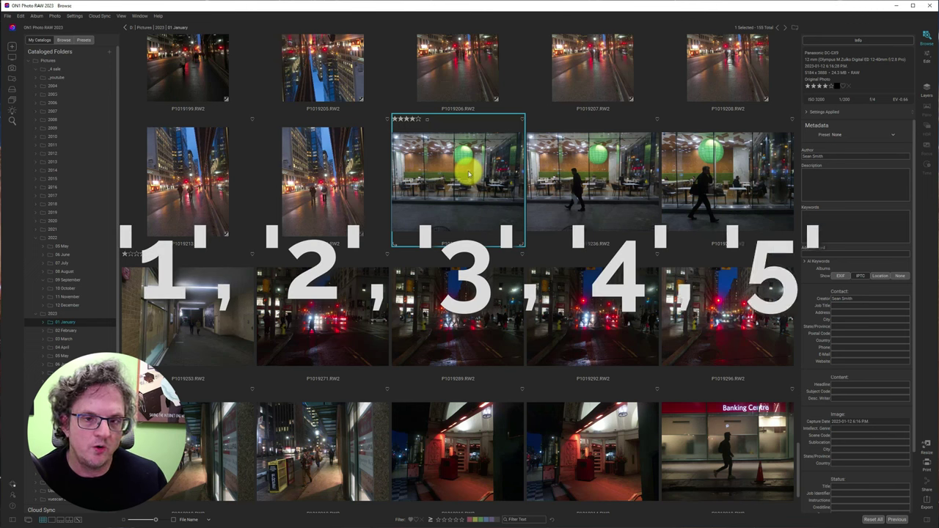
pyautogui.press('1')
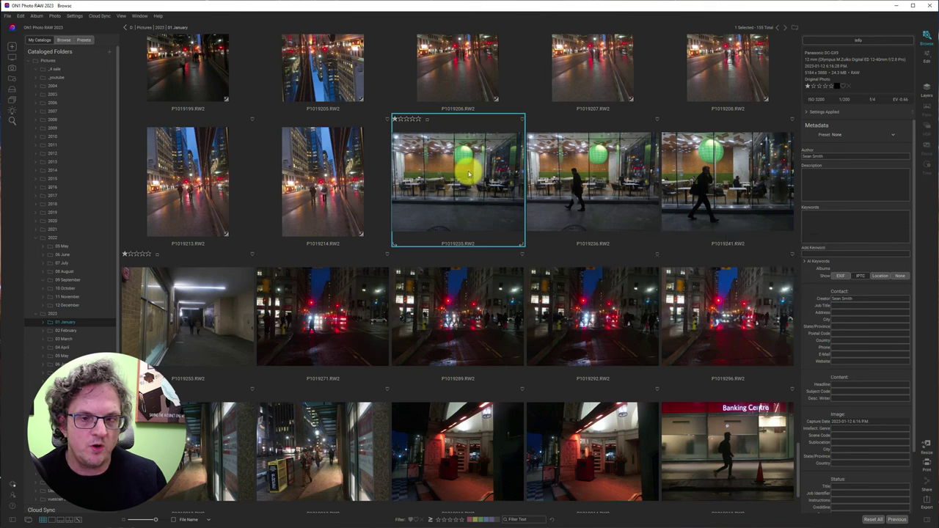
pyautogui.press('3')
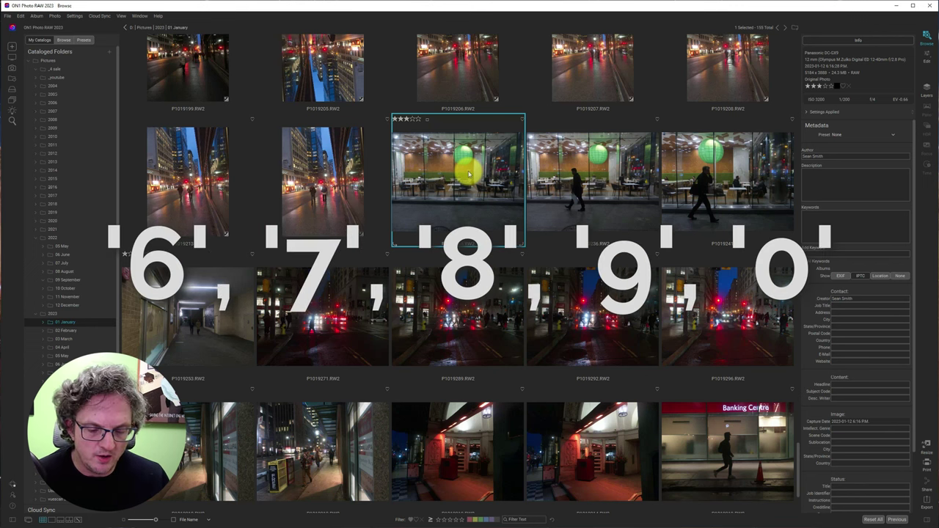
# - Cycle P1019235's colour label through red, yellow, green and blue
pyautogui.press('6')
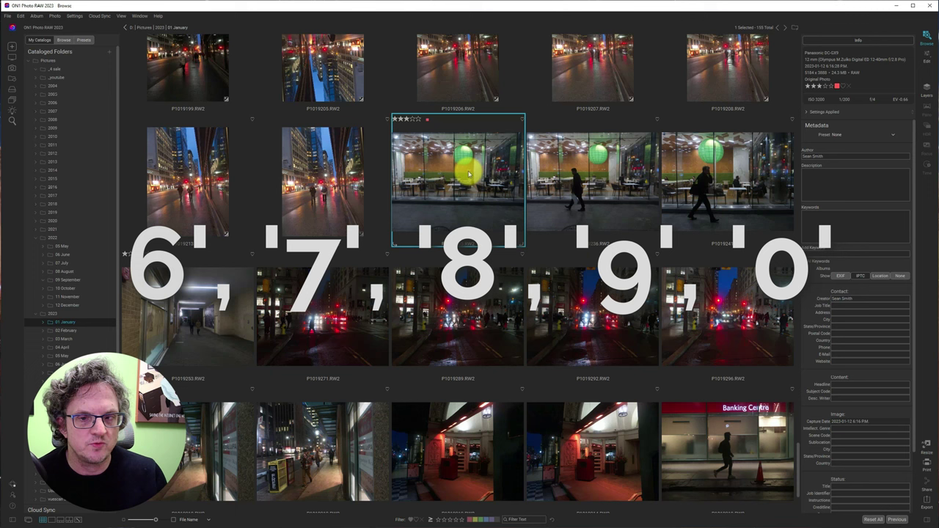
pyautogui.press('7')
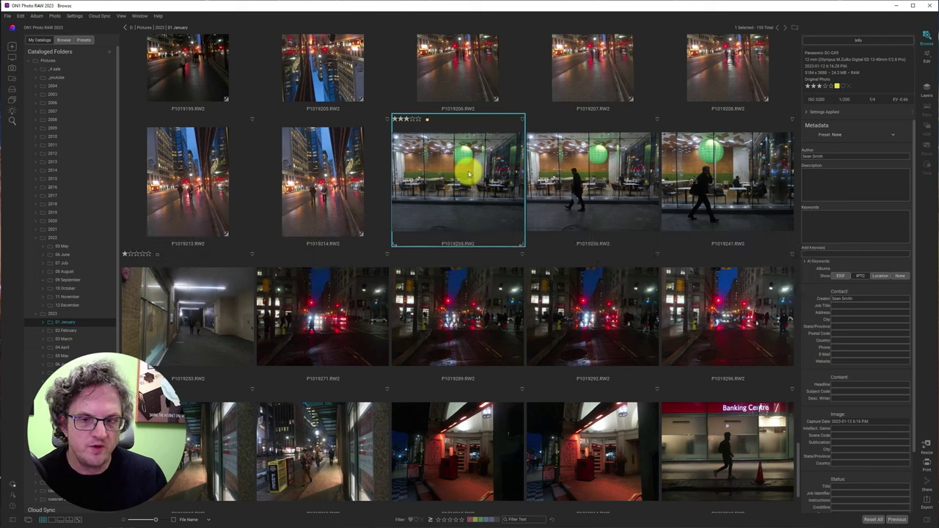
pyautogui.press('8')
pyautogui.press('9')
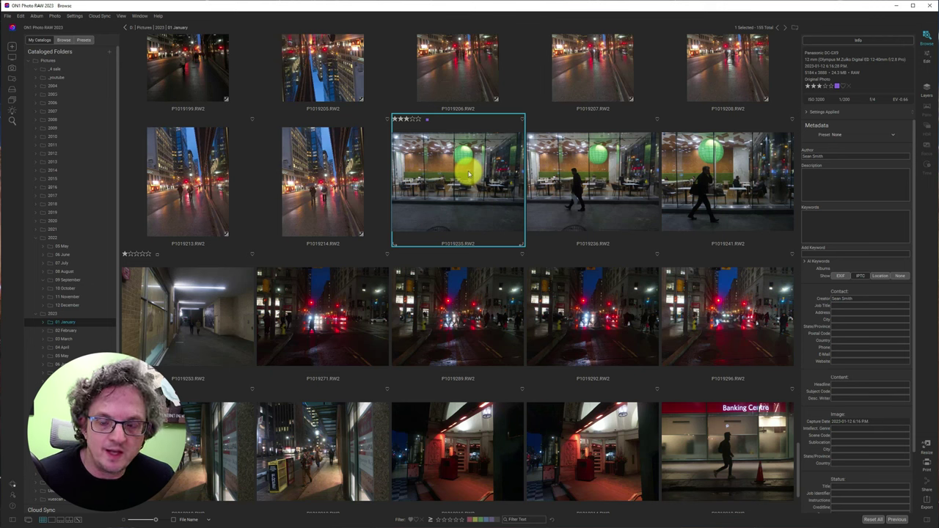
# - Flag P1019235 as a pick, reject then unflag P1019236, and reselect P1019235
pyautogui.press('p')
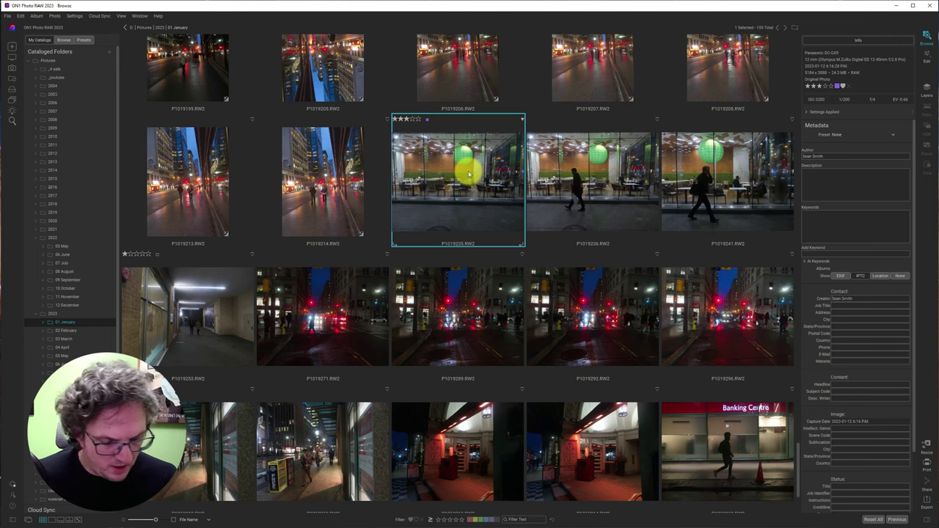
pyautogui.press('Right')
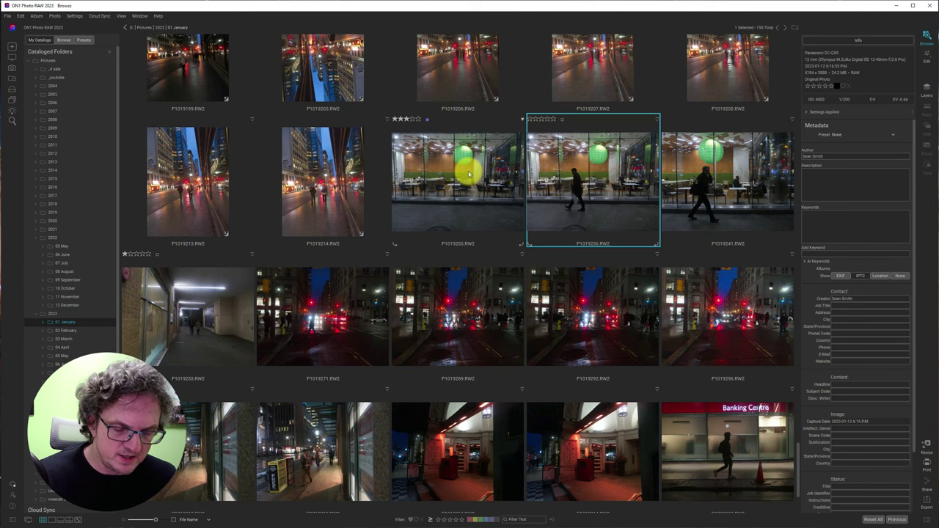
pyautogui.press('x')
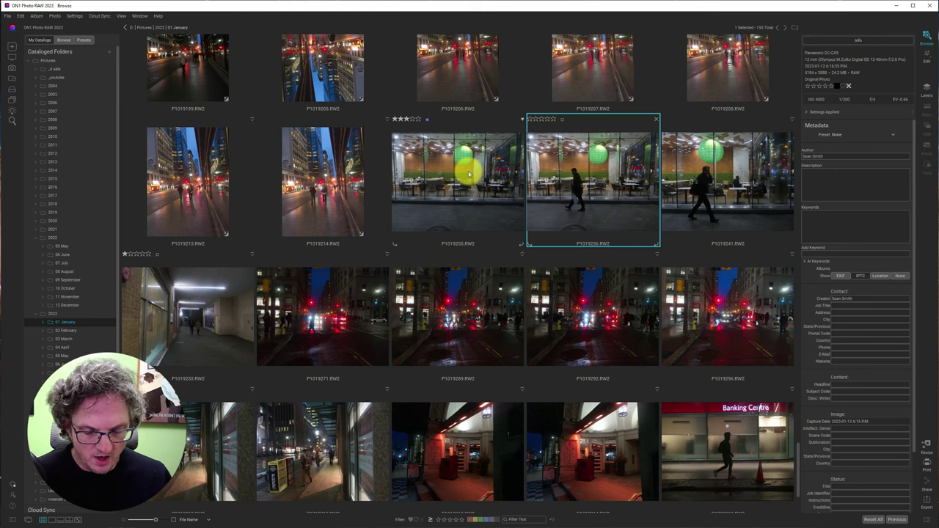
pyautogui.press('u')
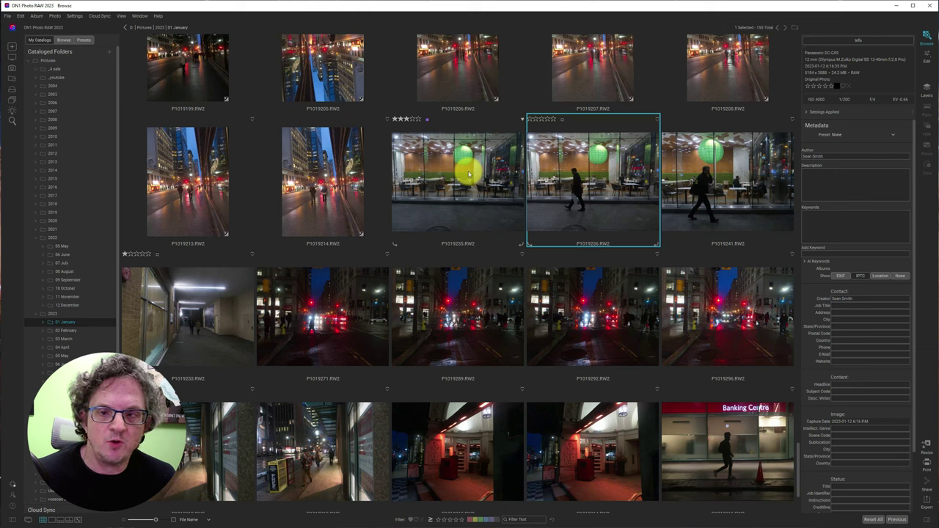
pyautogui.click(468, 174)
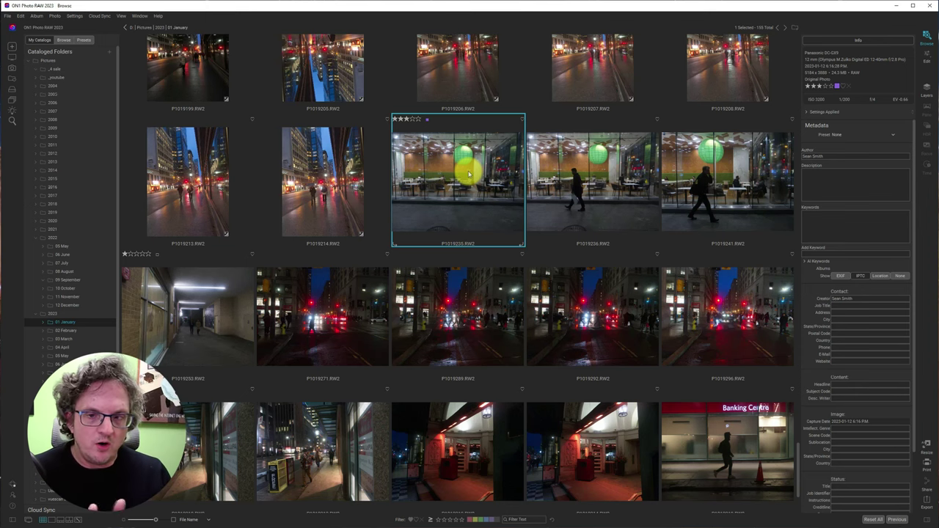
# - Add the keywords 'night' and 'street' to P1019206, discarding a 'blue hour' entry
pyautogui.scroll(2, 664, 312)
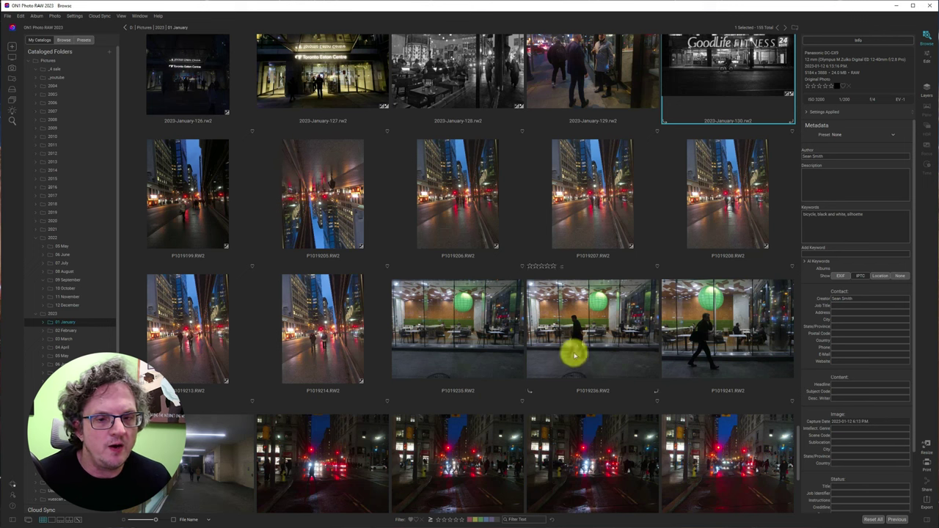
pyautogui.click(446, 216)
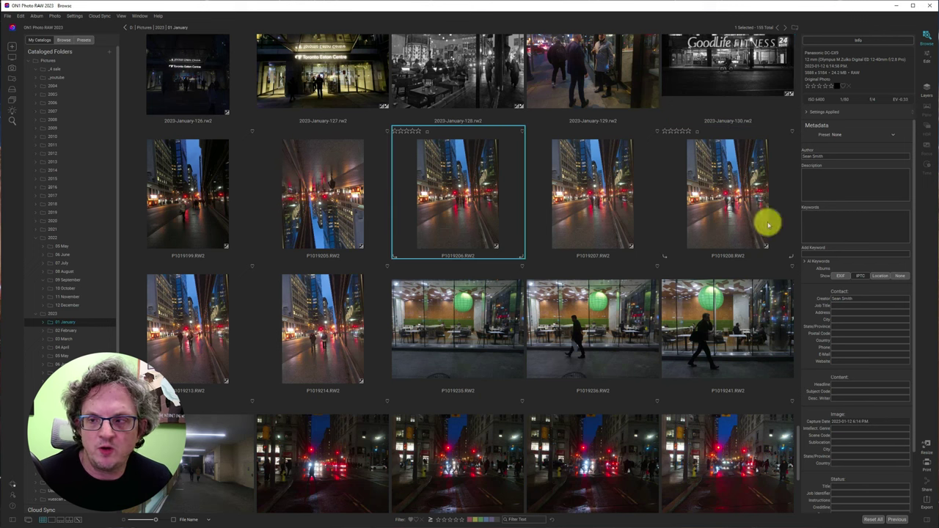
pyautogui.click(854, 254)
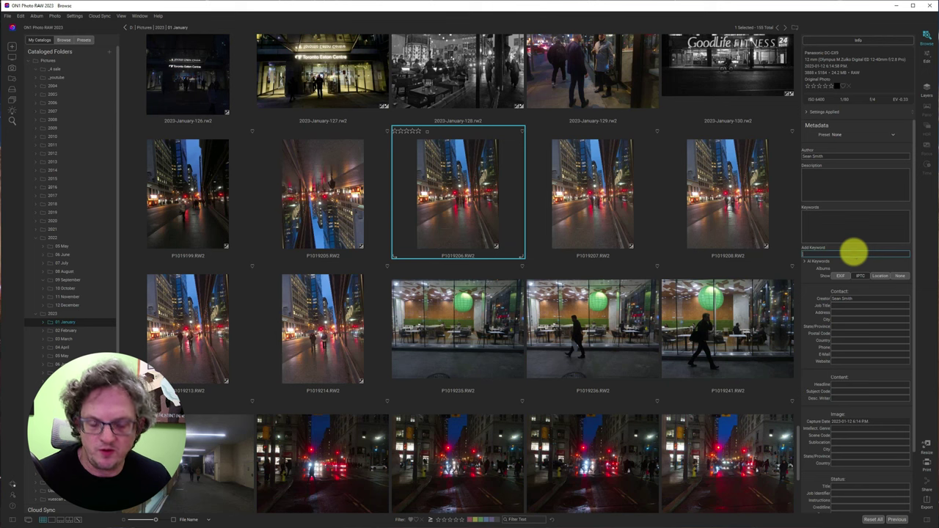
pyautogui.write('night')
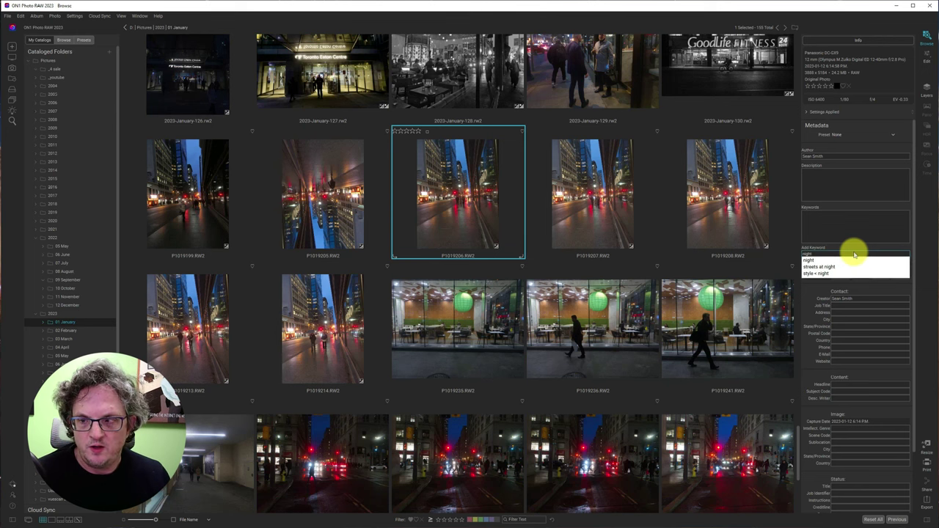
pyautogui.press('Return')
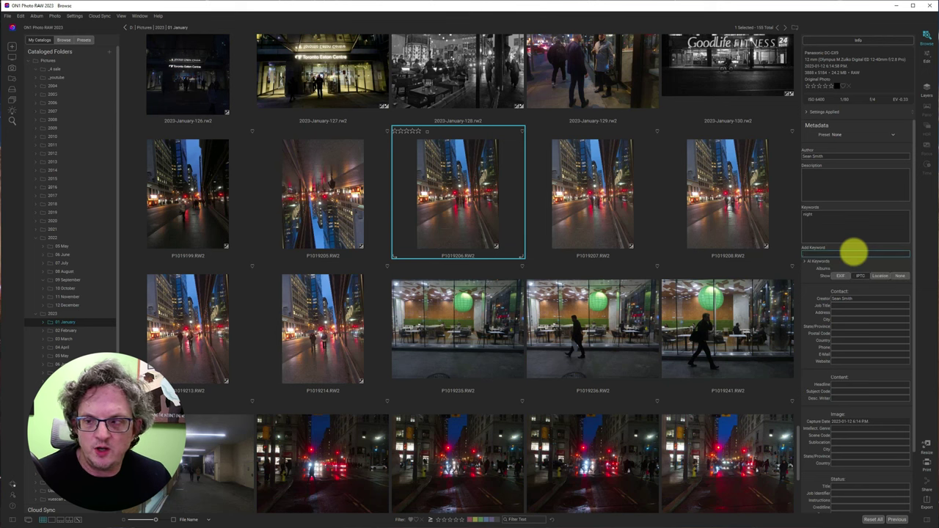
pyautogui.write('blue hour')
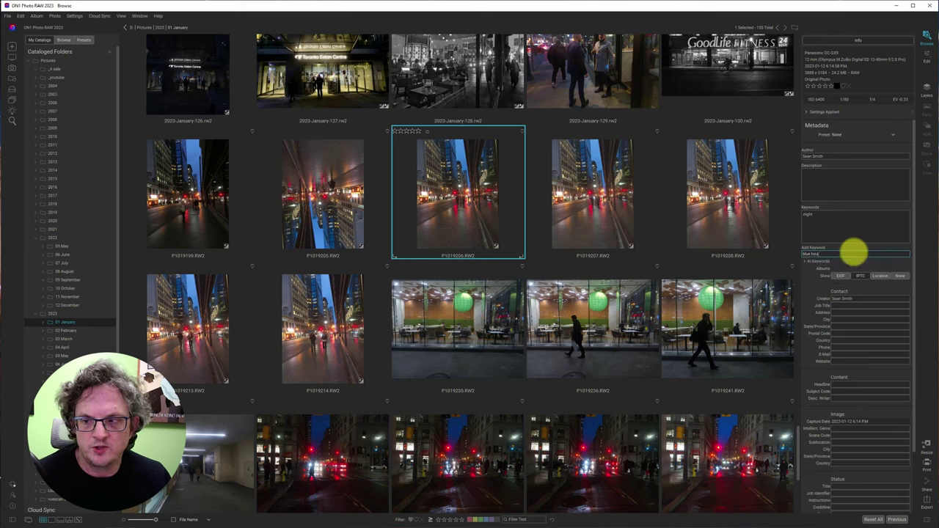
pyautogui.press('Return')
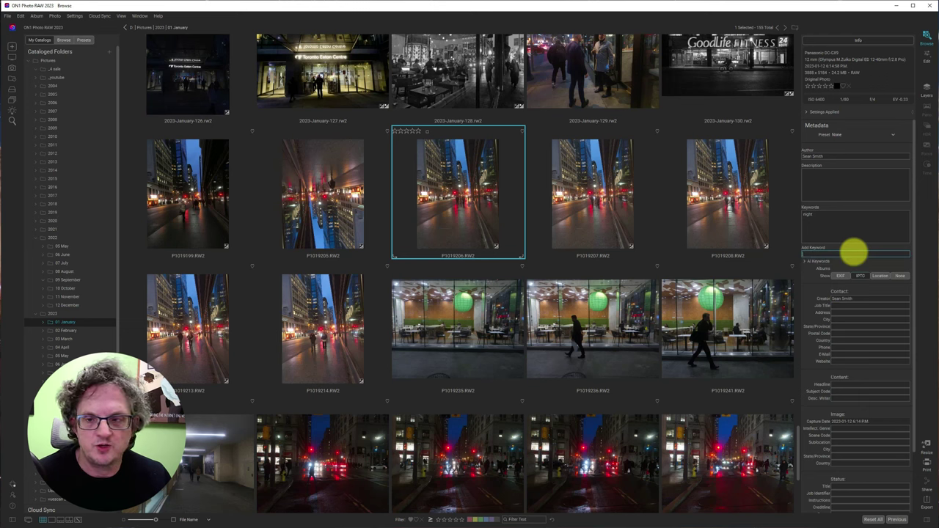
pyautogui.write('street')
pyautogui.press('Down')
pyautogui.press('Down')
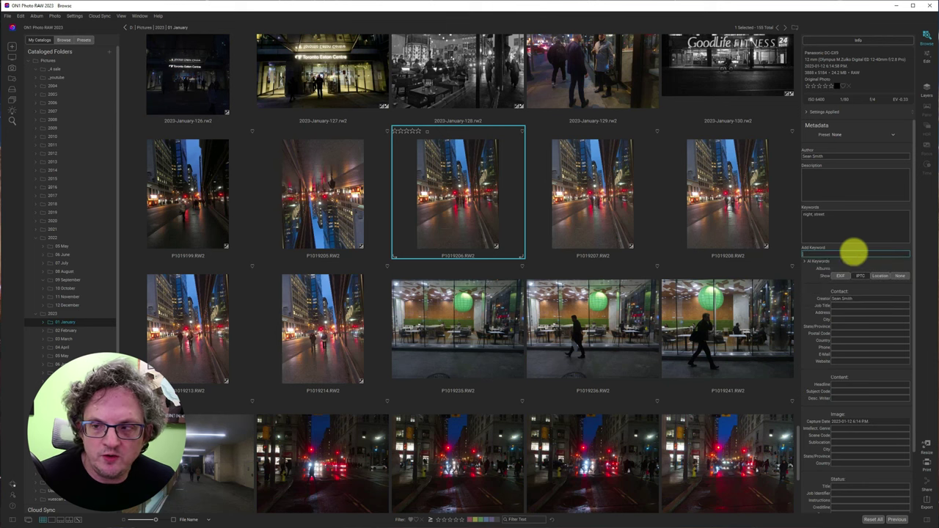
# - Select the five street photos from P1019206 through P1019214
pyautogui.click(563, 195)
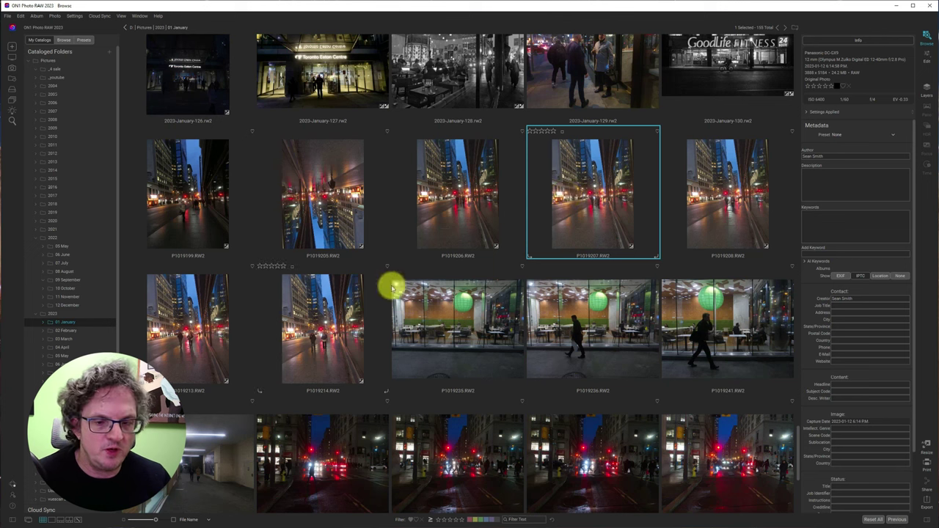
pyautogui.keyDown('shift'); pyautogui.click(338, 318); pyautogui.keyUp('shift')
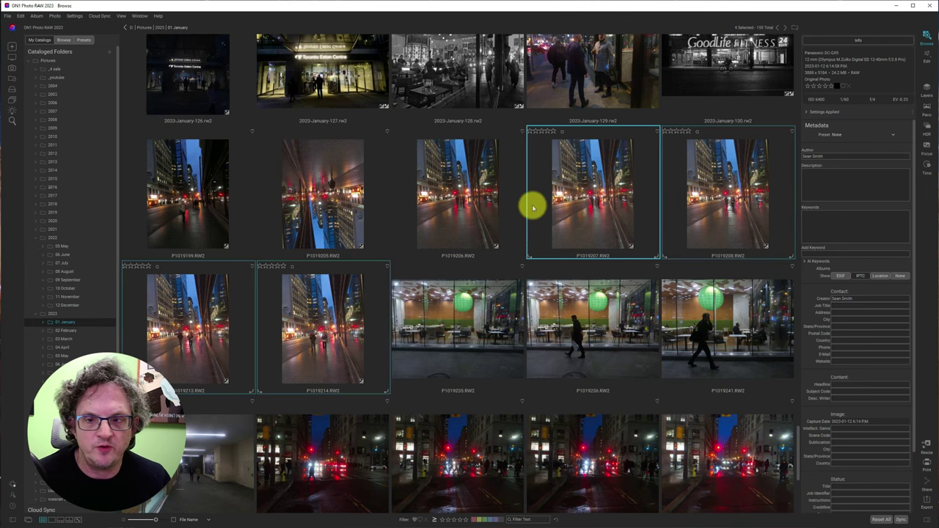
pyautogui.click(462, 193)
pyautogui.keyDown('shift'); pyautogui.click(346, 315); pyautogui.keyUp('shift')
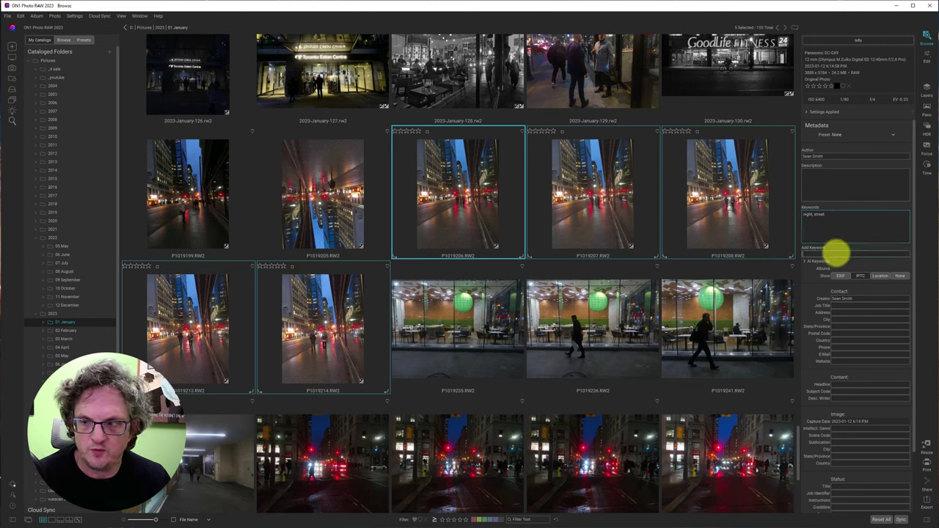
# - Add the keywords 'street' and 'night' to all five photos, confirming each metadata change
pyautogui.click(837, 254)
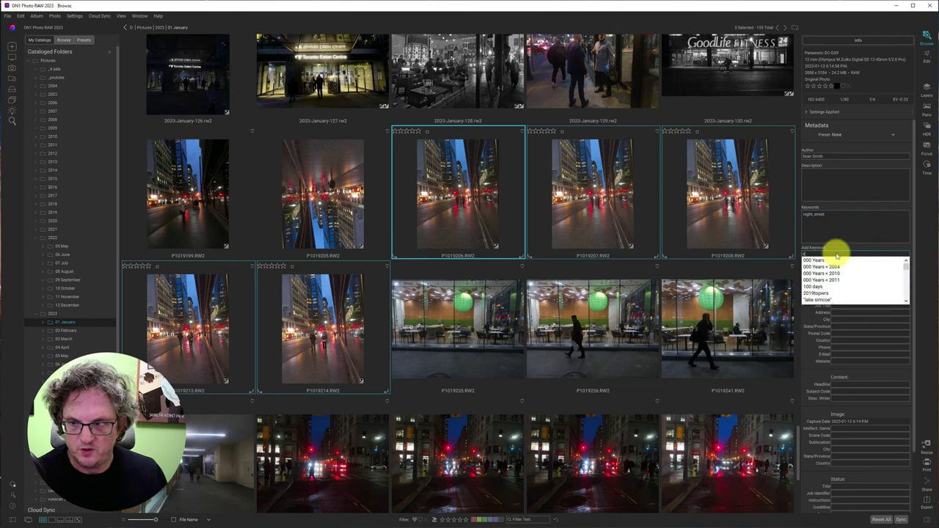
pyautogui.write('street')
pyautogui.press('Return')
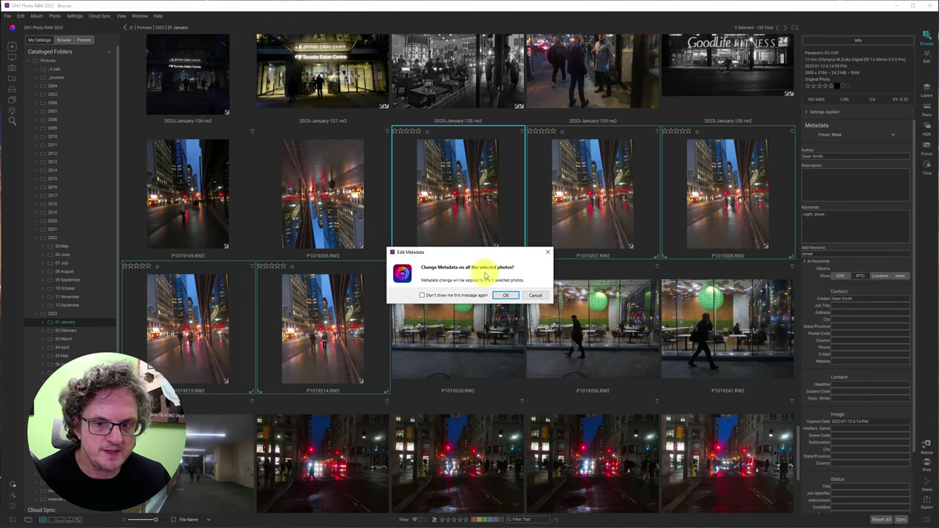
pyautogui.click(508, 296)
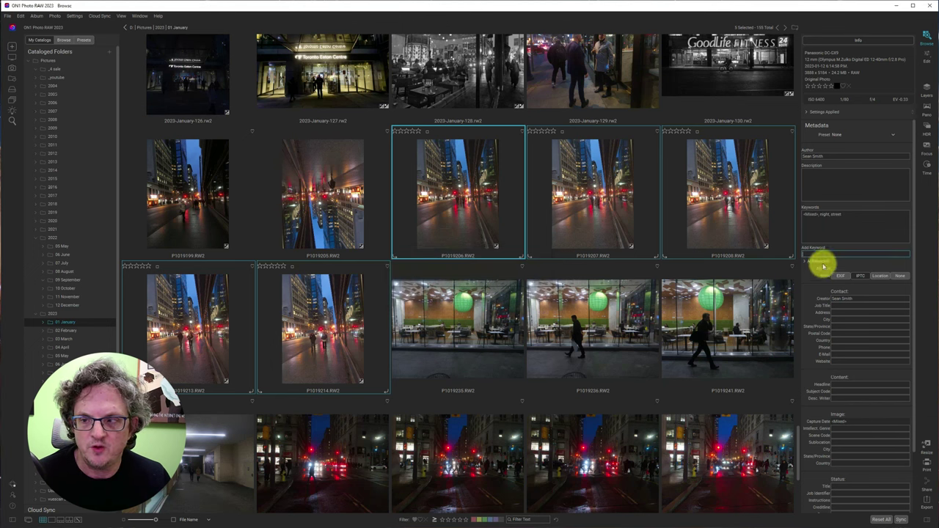
pyautogui.write('night')
pyautogui.press('Return')
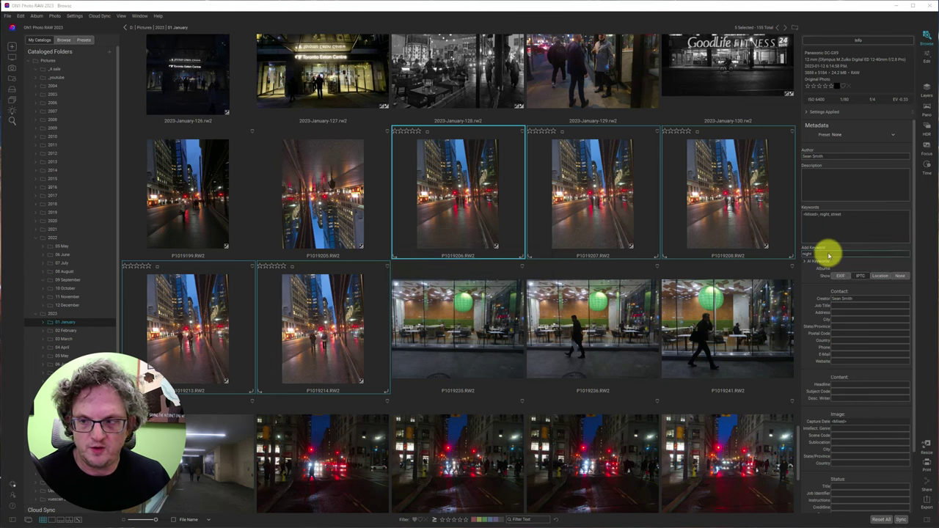
pyautogui.click(505, 295)
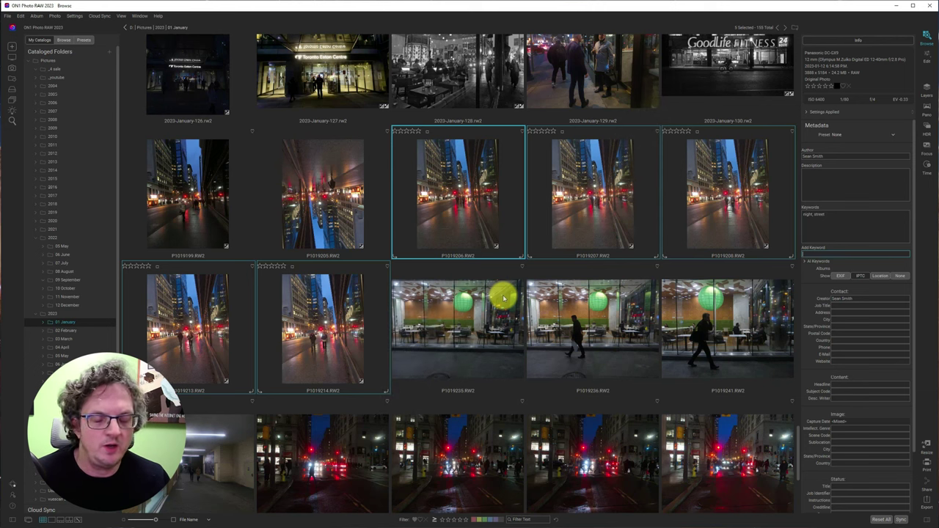
# - Select P1019235, filter the grid by the text 'night', then replace it with 'street'
pyautogui.click(503, 298)
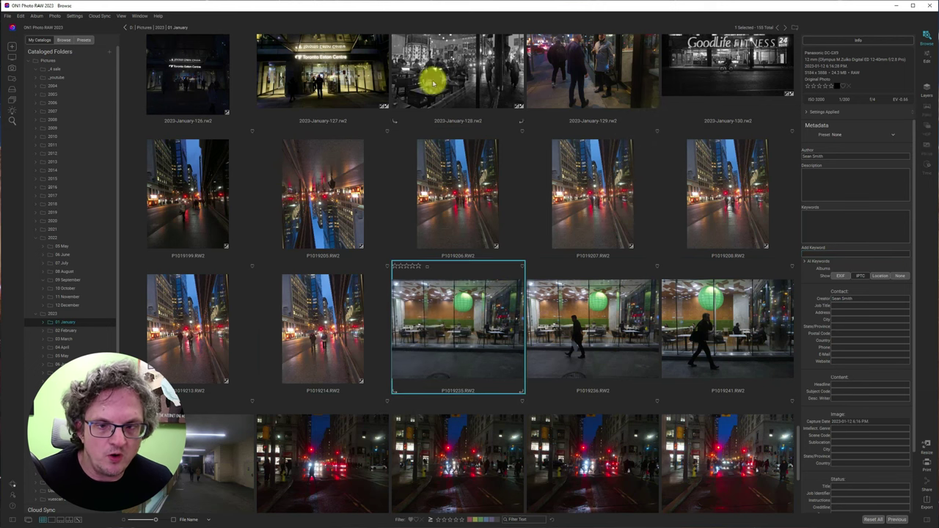
pyautogui.scroll(5, 510, 163)
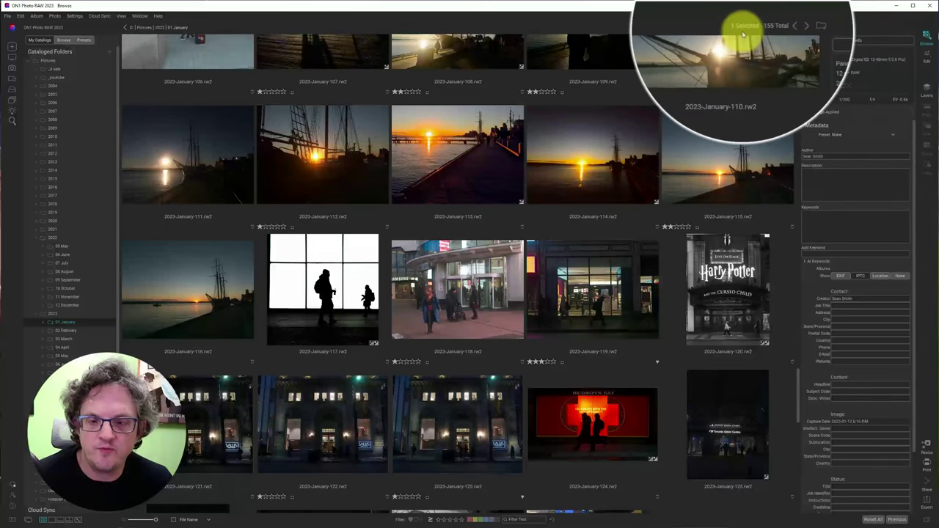
pyautogui.scroll(-2, 490, 269)
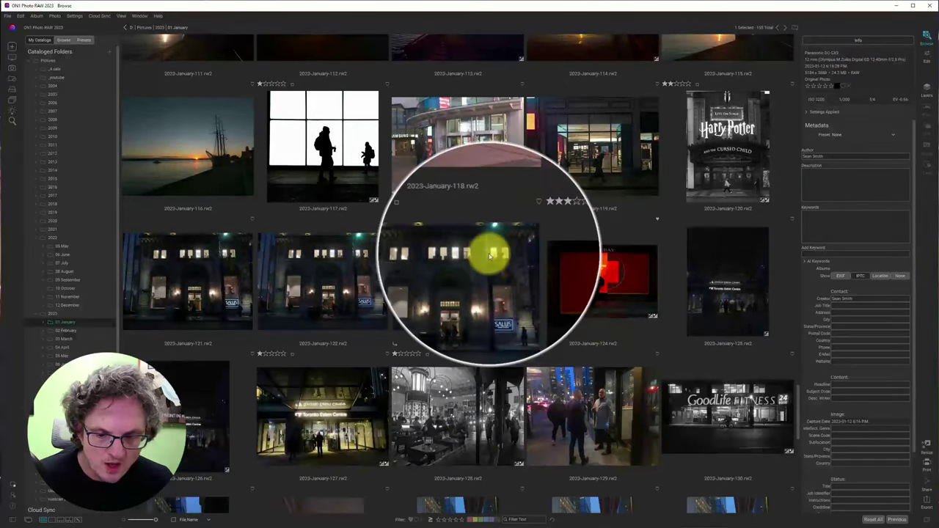
pyautogui.click(524, 518)
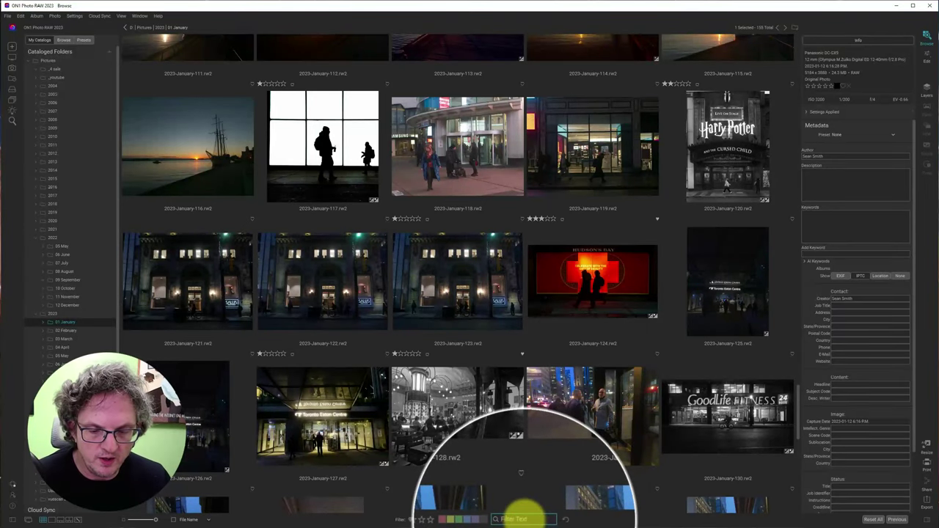
pyautogui.write('night')
pyautogui.press('Return')
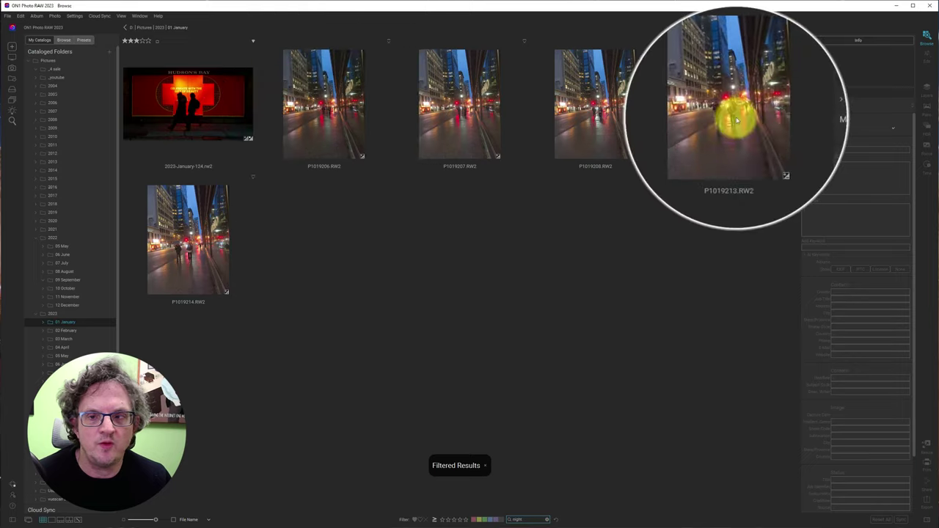
pyautogui.doubleClick(517, 520)
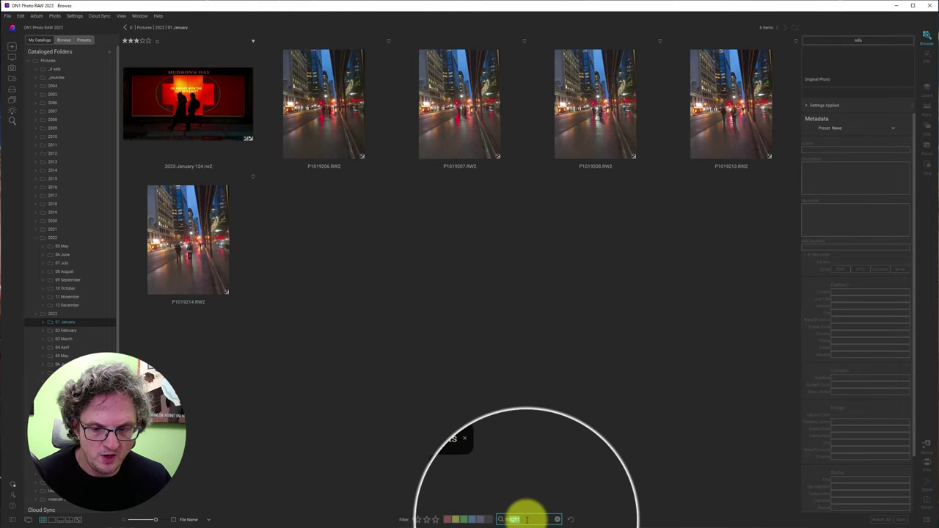
pyautogui.press('BackSpace')
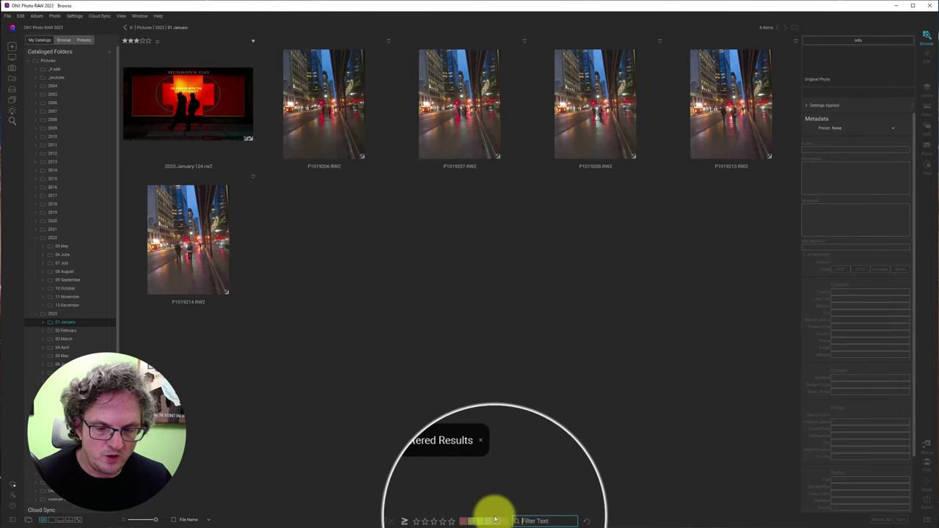
pyautogui.write('street')
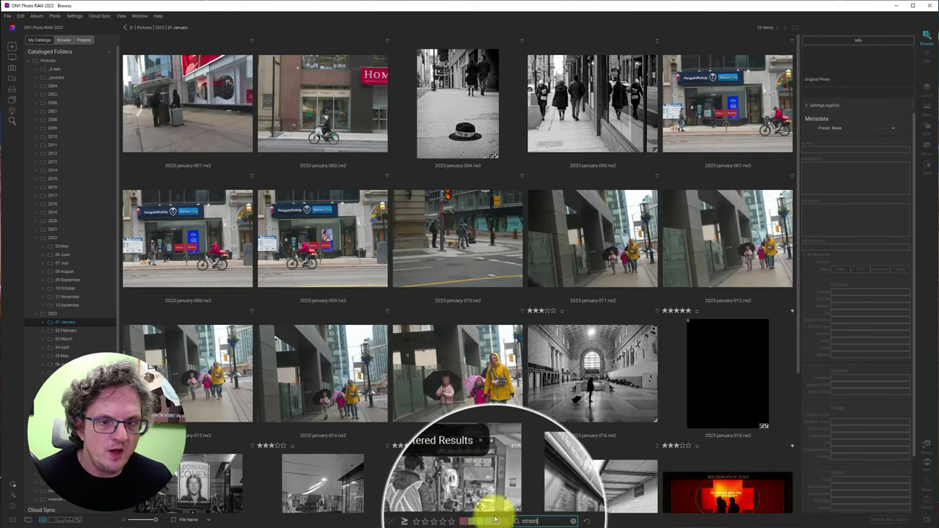
pyautogui.scroll(-3, 507, 316)
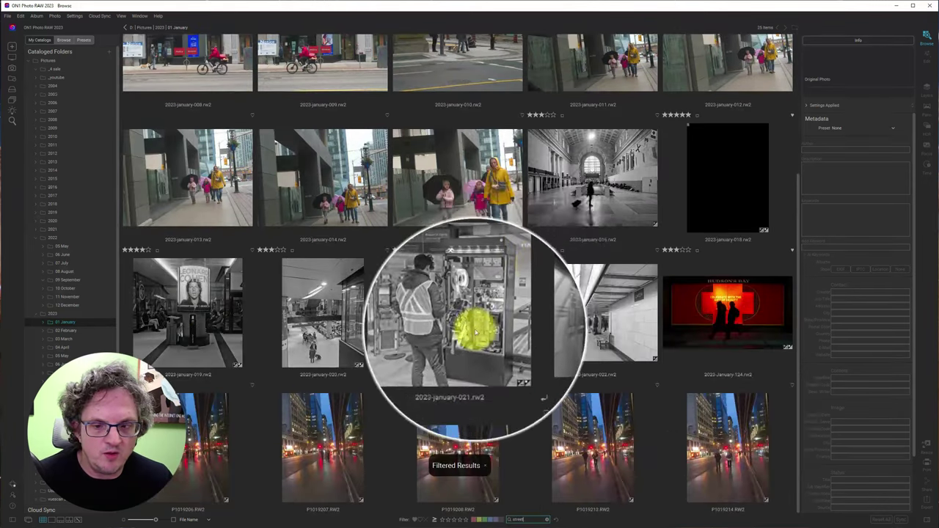
pyautogui.scroll(3, 493, 319)
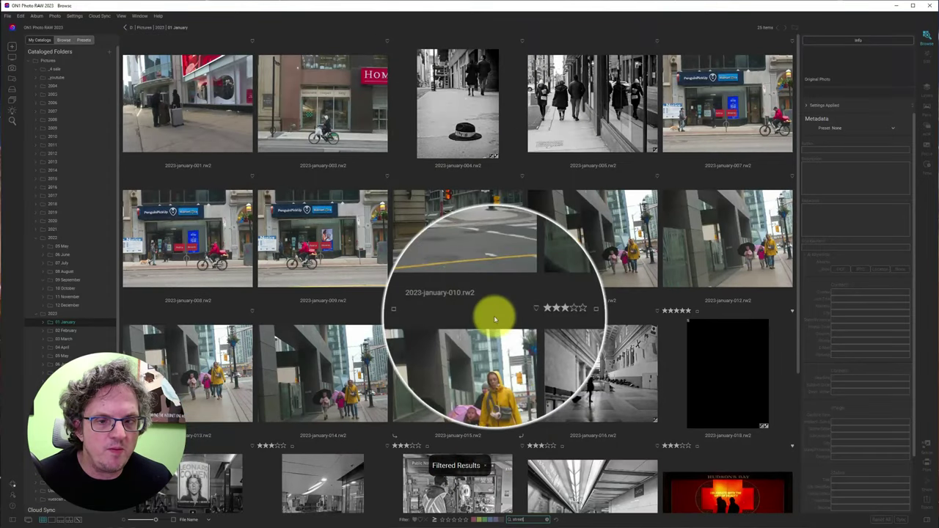
# - Try the three-star filter, then show only red-labelled photos, briefly adding the liked filter
pyautogui.click(454, 520)
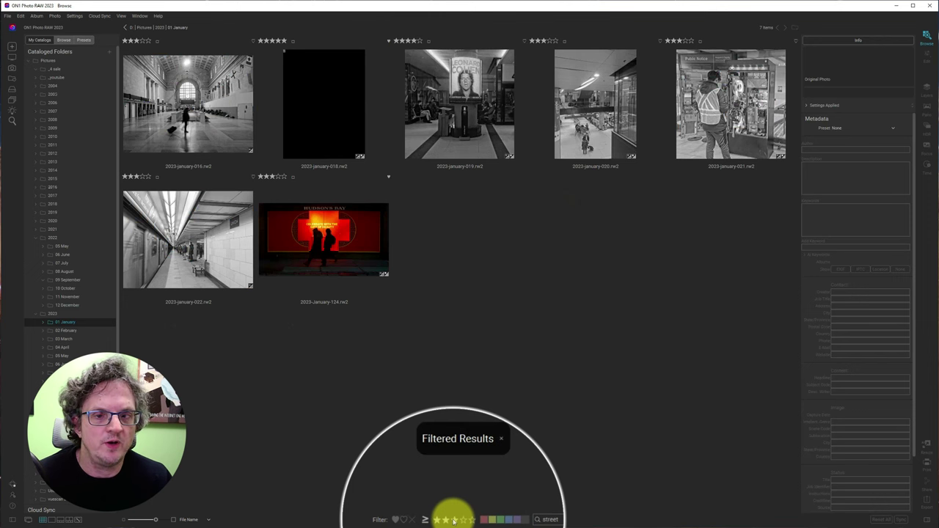
pyautogui.click(471, 513)
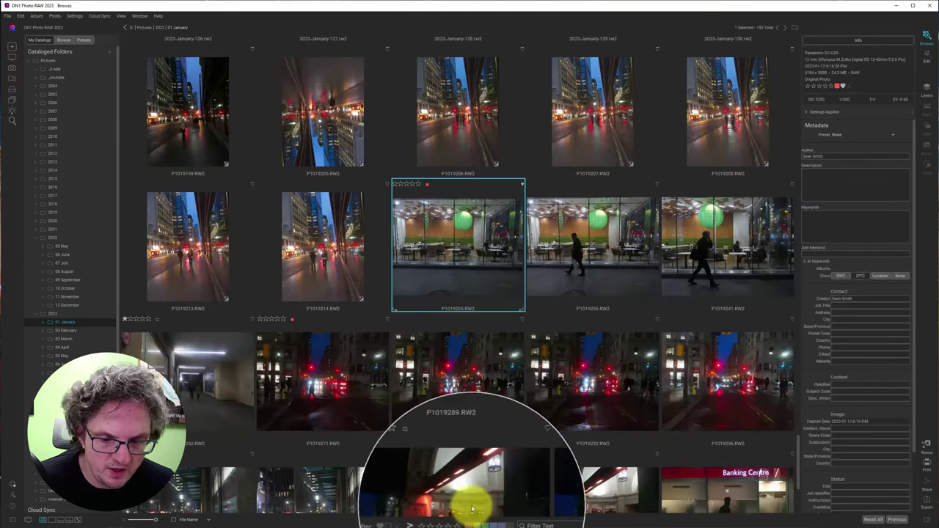
pyautogui.click(469, 520)
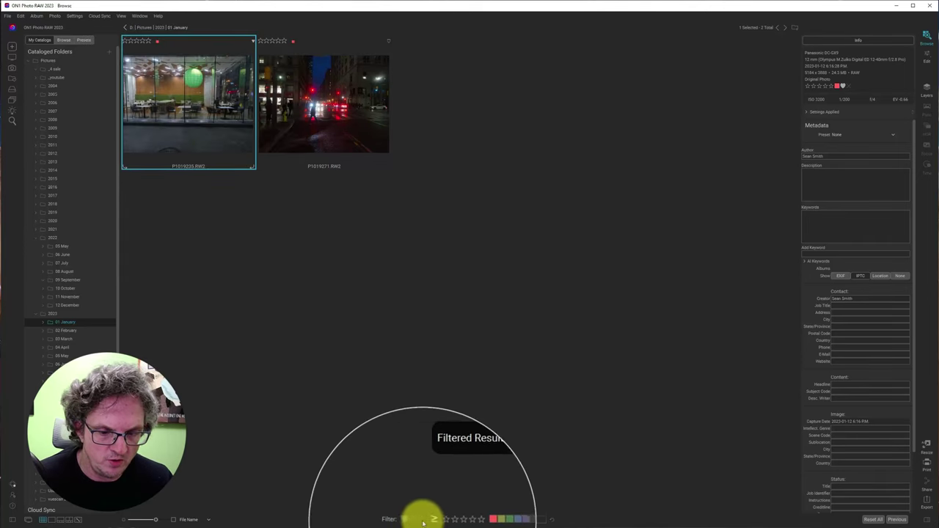
pyautogui.click(411, 520)
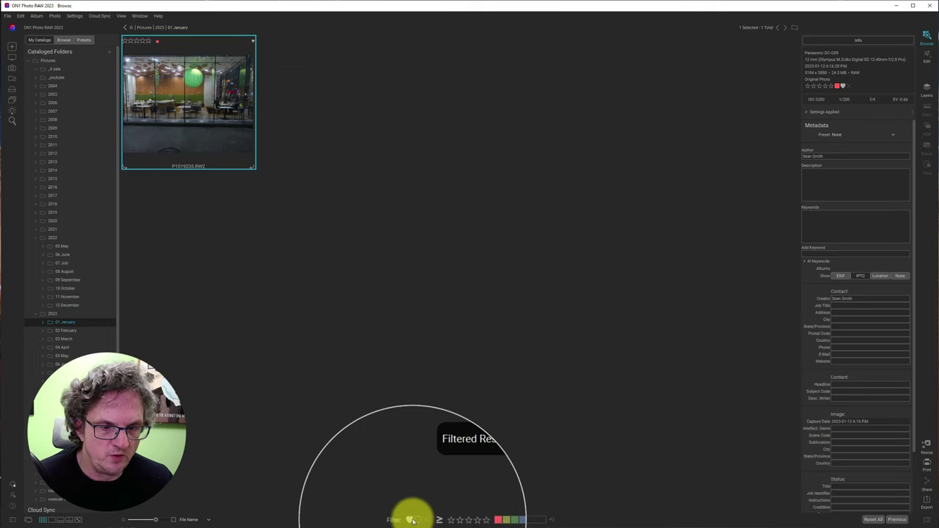
pyautogui.click(312, 238)
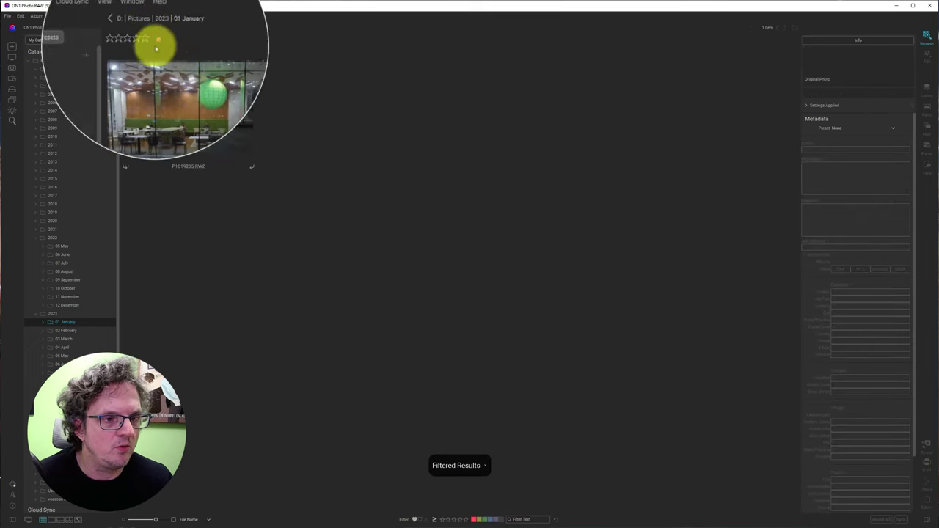
pyautogui.click(415, 520)
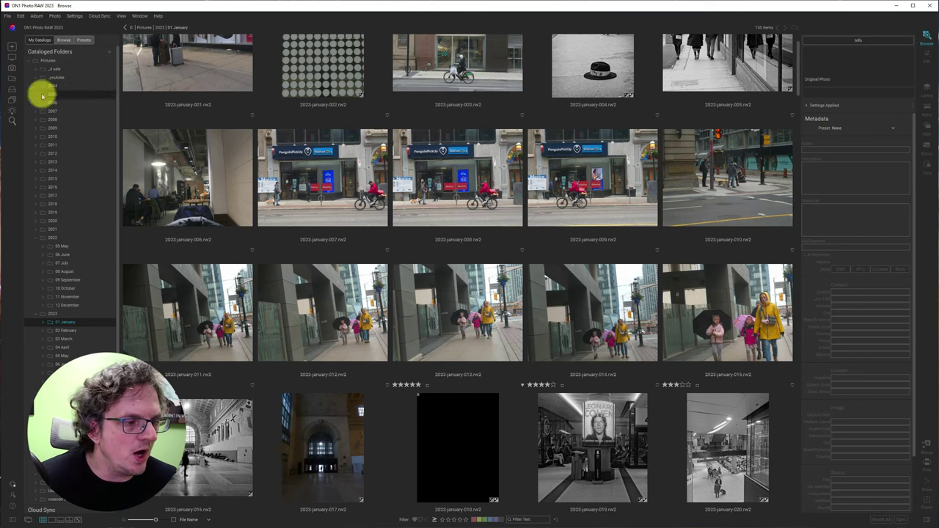
# - Open Advanced Search, close it, then reopen it with Ctrl+F and reposition the window
pyautogui.click(11, 122)
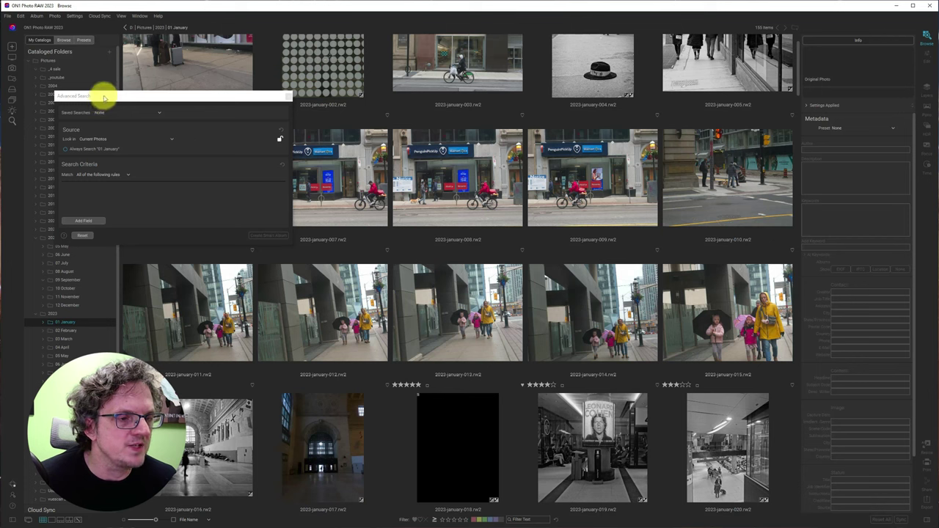
pyautogui.moveTo(99, 94); pyautogui.dragTo(200, 106)
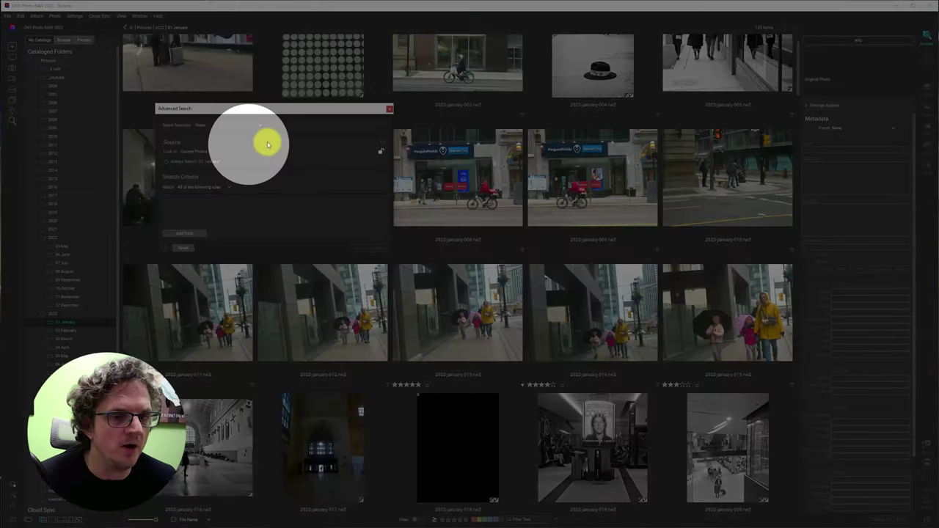
pyautogui.click(388, 110)
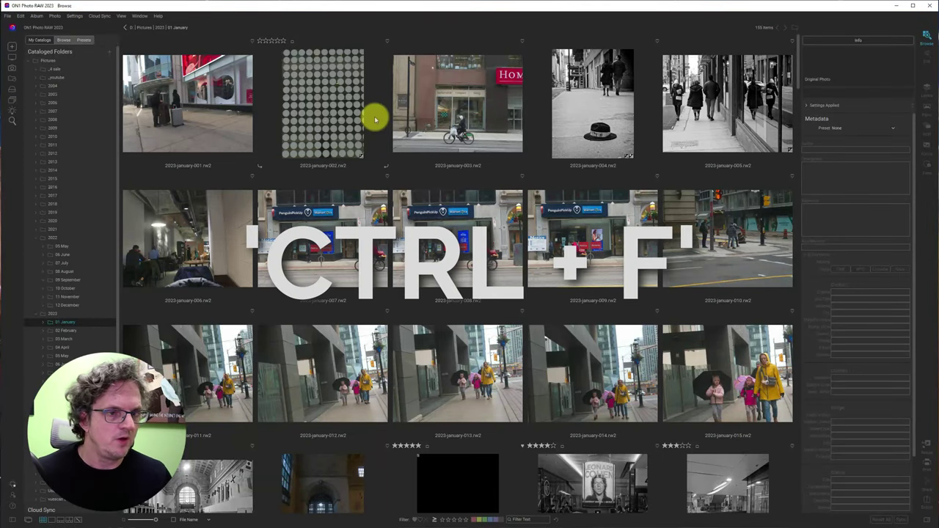
pyautogui.hotkey('ctrl', 'f')
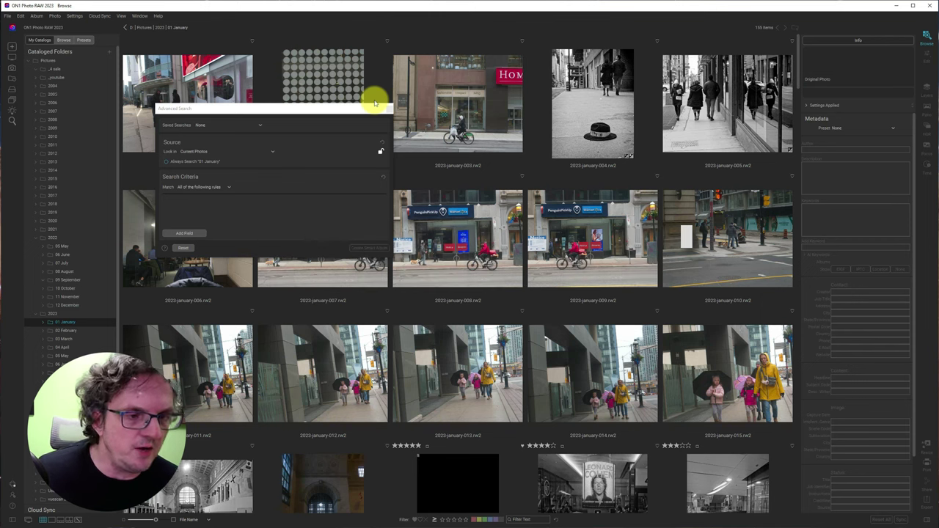
pyautogui.moveTo(354, 109); pyautogui.dragTo(383, 121)
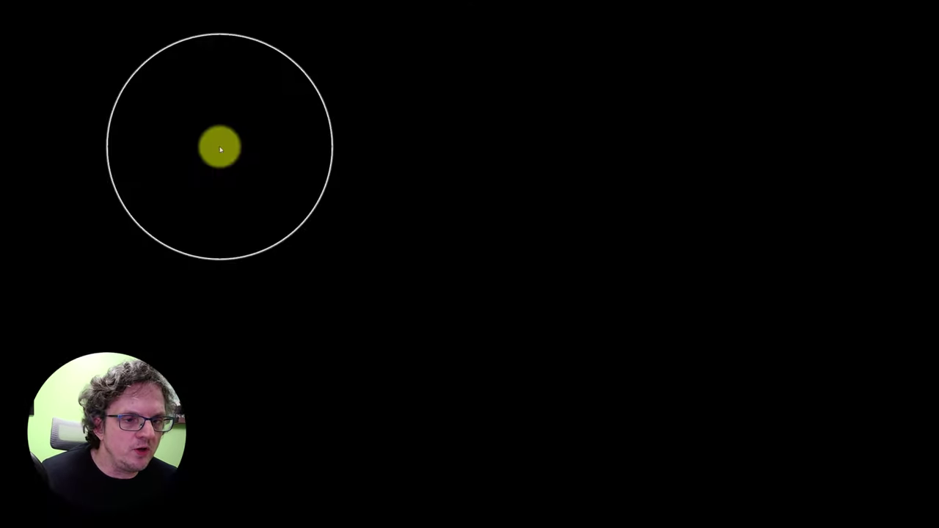
# - Browse the saved searches list and dismiss it without choosing one
pyautogui.click(266, 137)
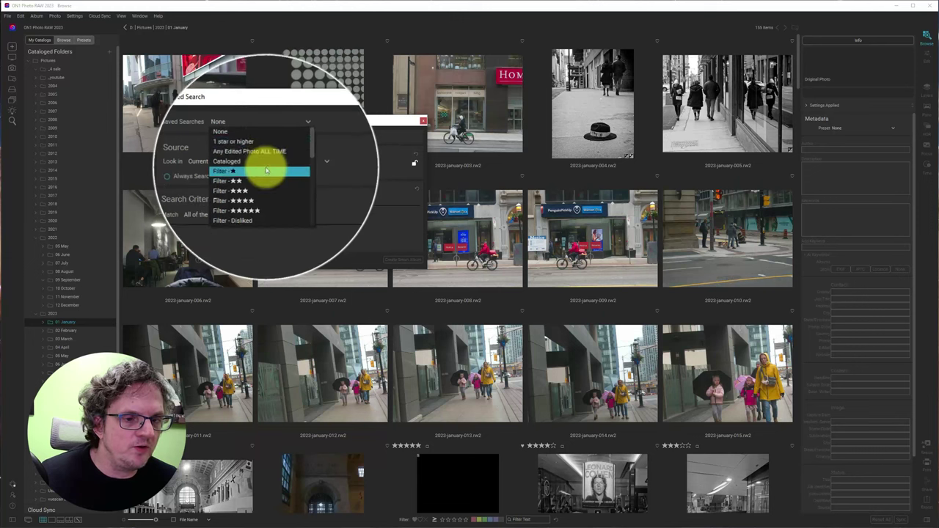
pyautogui.scroll(-5, 267, 169)
pyautogui.scroll(5, 266, 170)
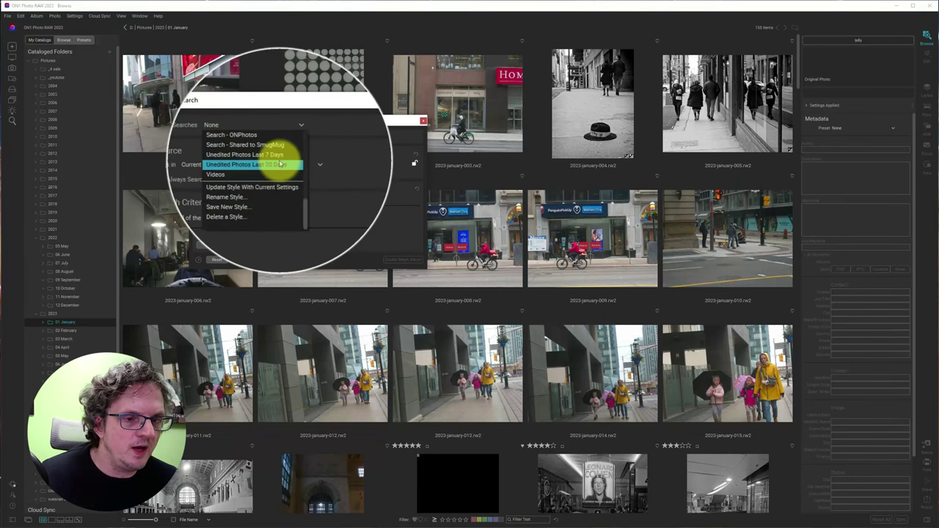
pyautogui.click(270, 141)
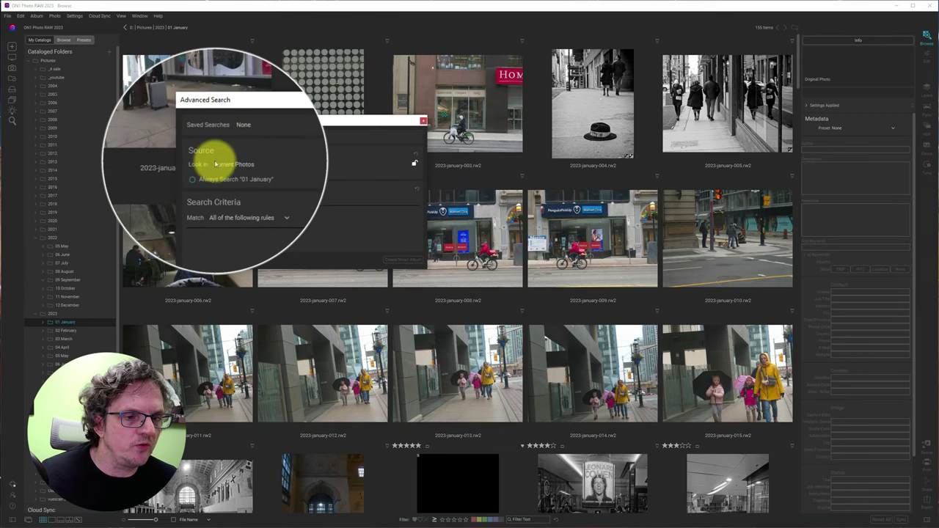
# - Search Cataloged Folders, keep matching all rules, and add a first search field
pyautogui.click(222, 161)
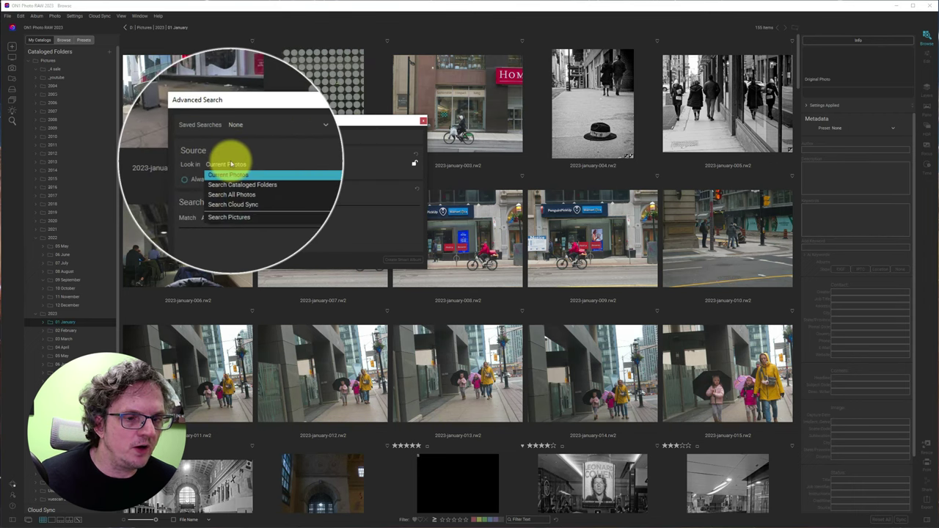
pyautogui.click(233, 179)
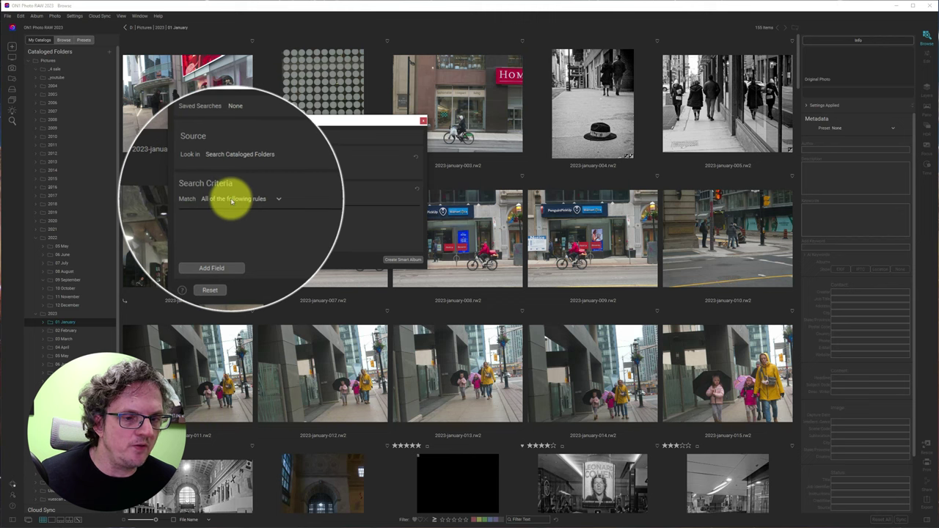
pyautogui.click(232, 199)
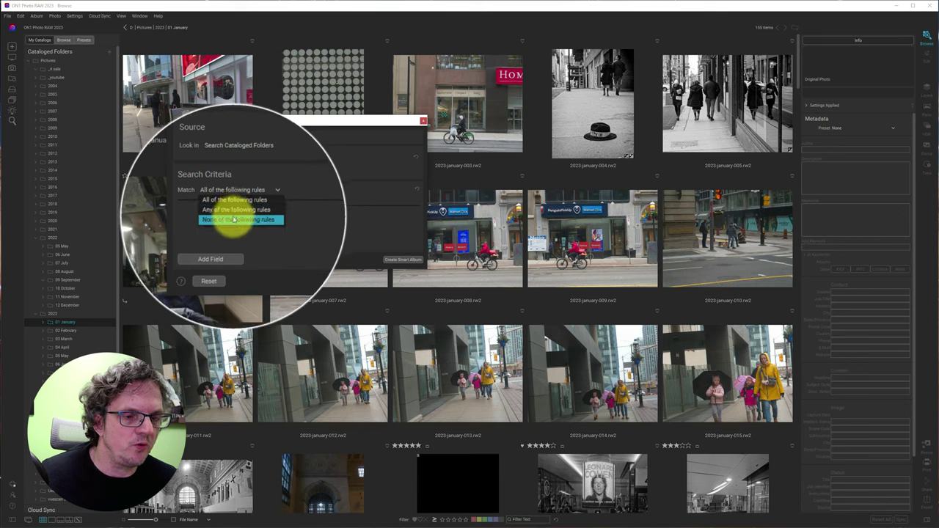
pyautogui.click(235, 205)
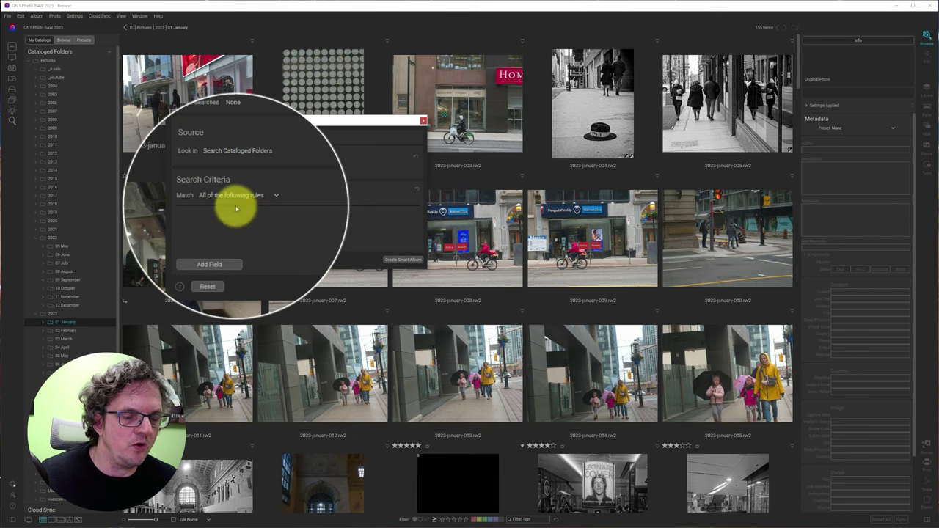
pyautogui.click(226, 247)
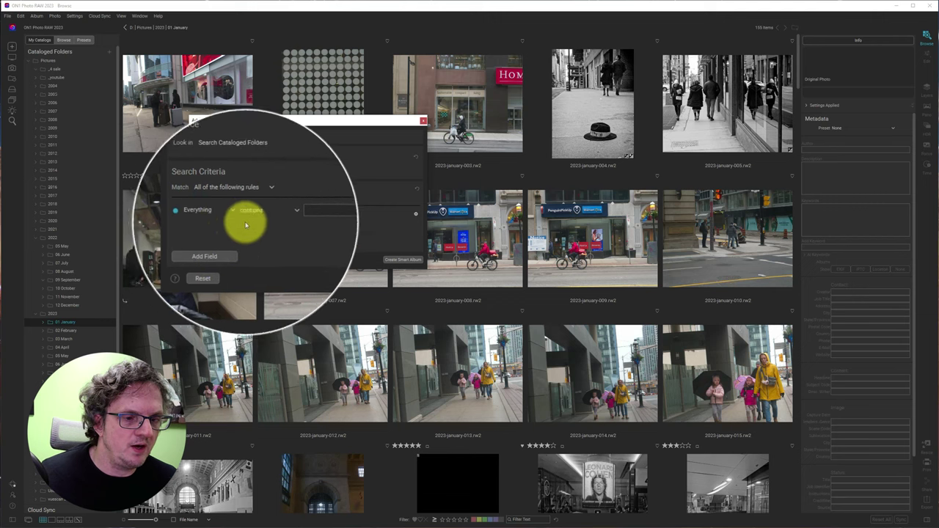
# - Make the rule check Rating with the 'is greater than or equal' operator
pyautogui.click(218, 215)
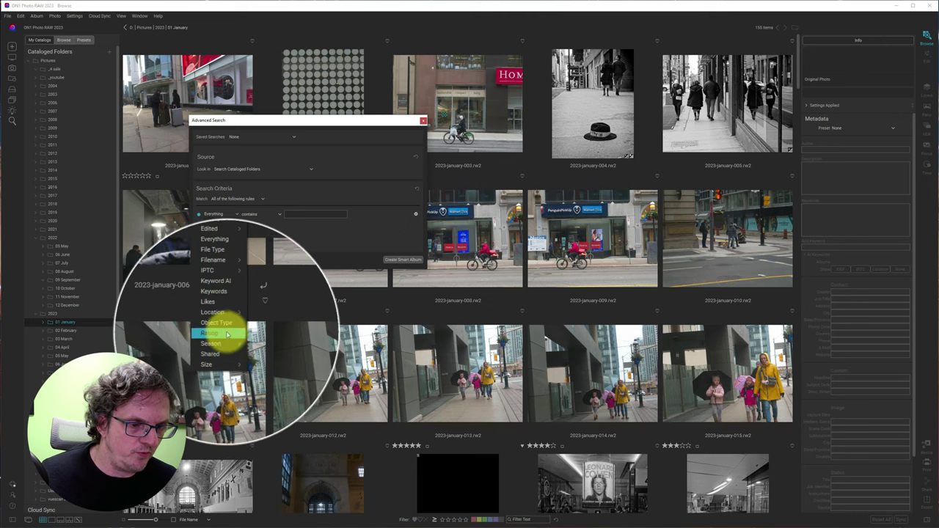
pyautogui.click(227, 334)
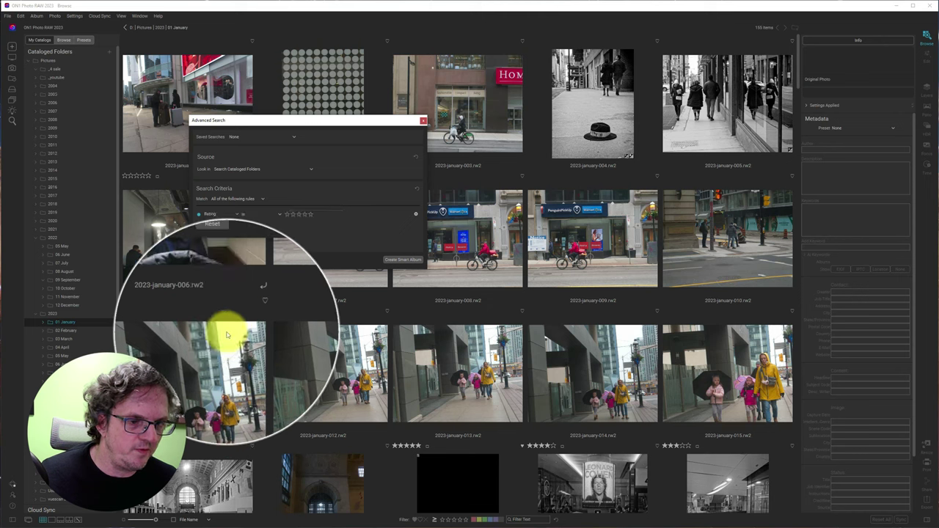
pyautogui.click(296, 214)
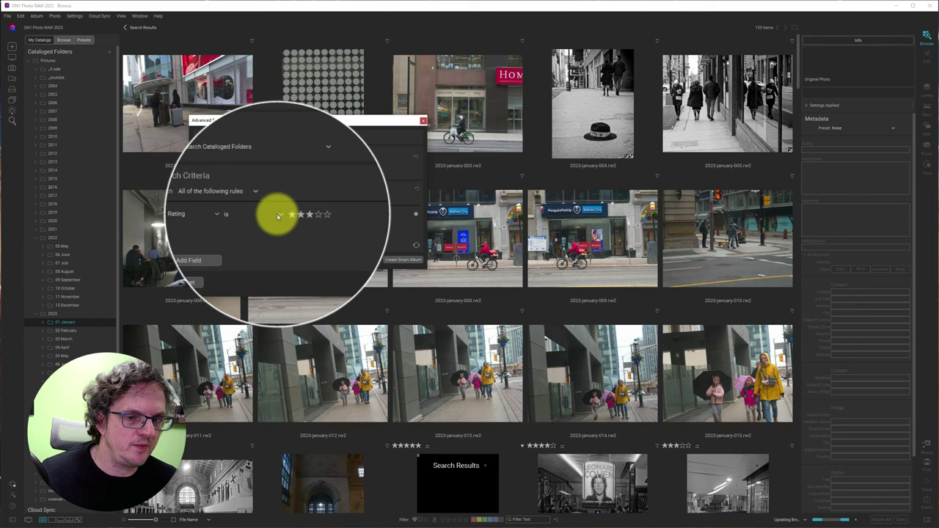
pyautogui.click(281, 212)
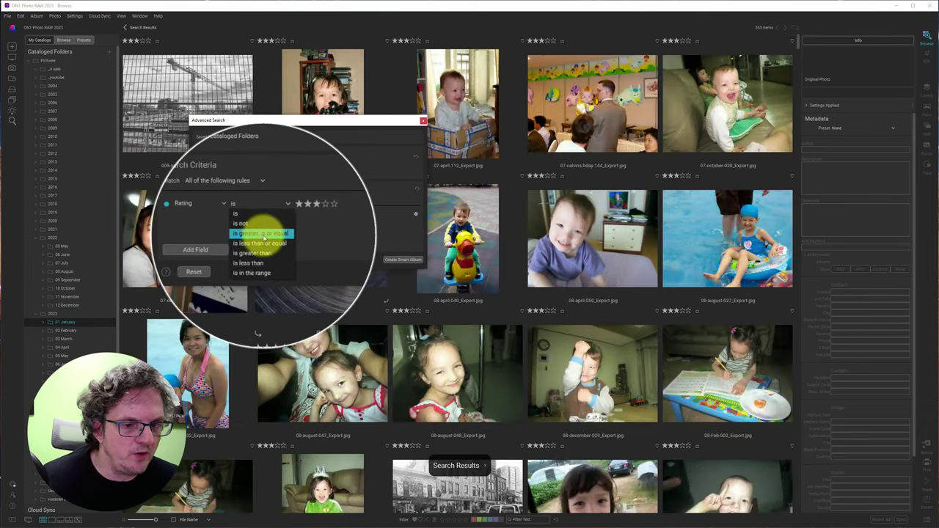
pyautogui.click(262, 233)
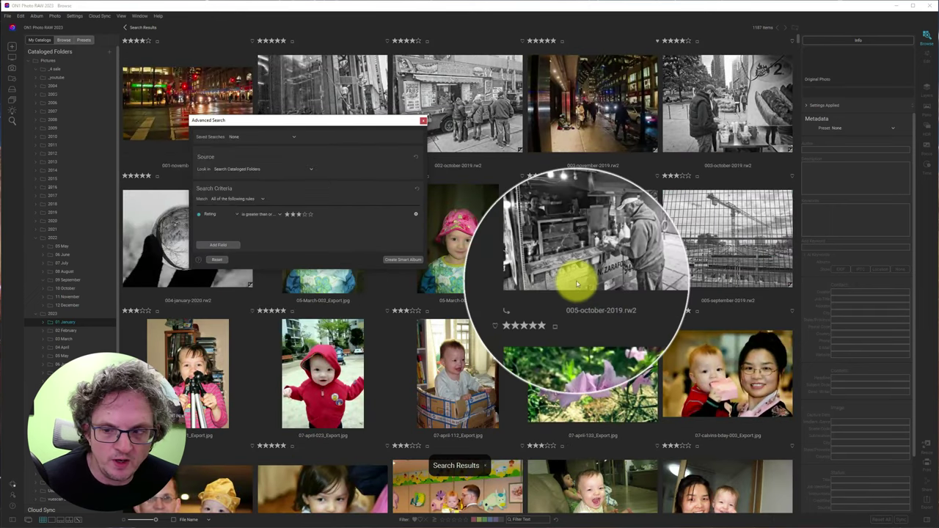
# - Raise the rating requirement to five stars, leaving the operator unchanged
pyautogui.scroll(-10, 576, 282)
pyautogui.scroll(-15, 576, 286)
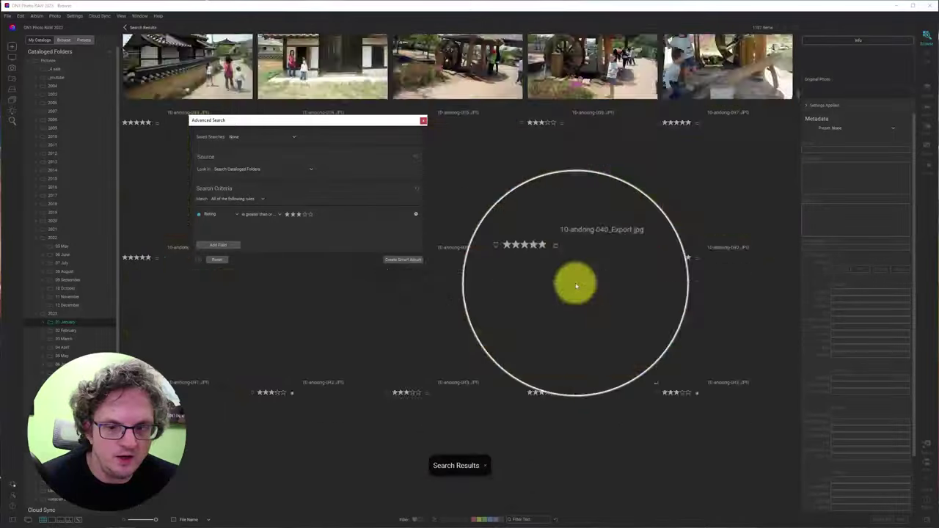
pyautogui.scroll(15, 576, 285)
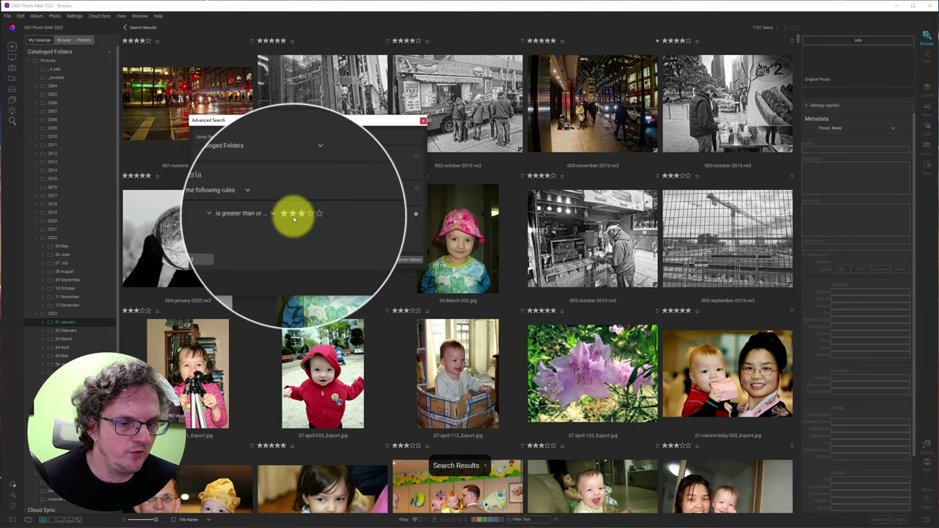
pyautogui.click(311, 215)
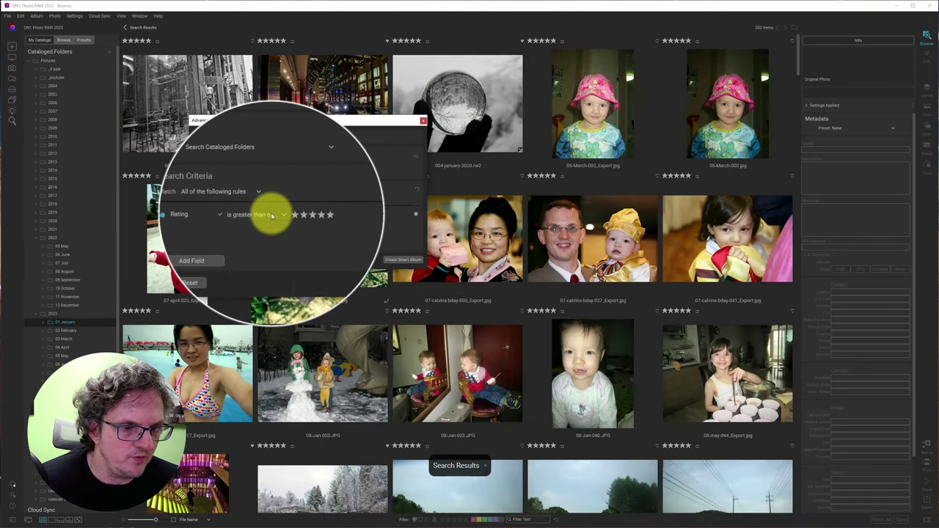
pyautogui.click(269, 212)
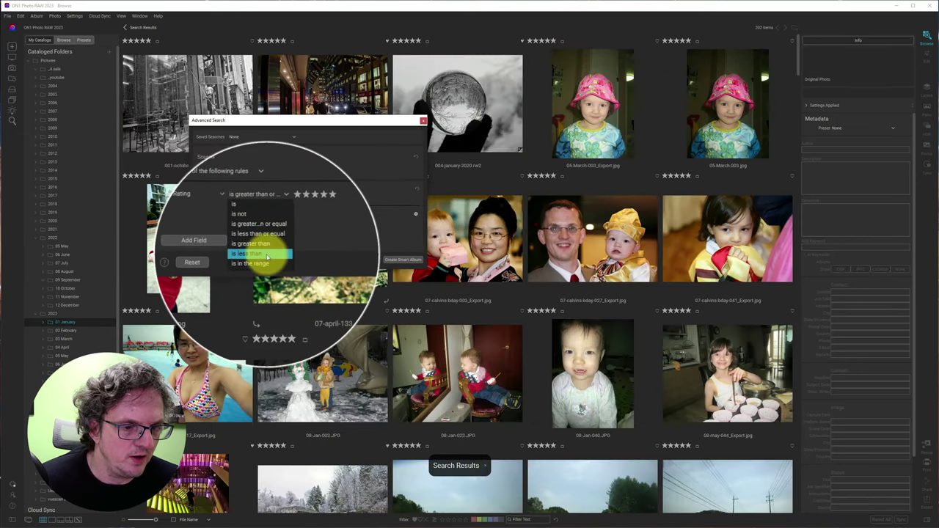
pyautogui.click(271, 233)
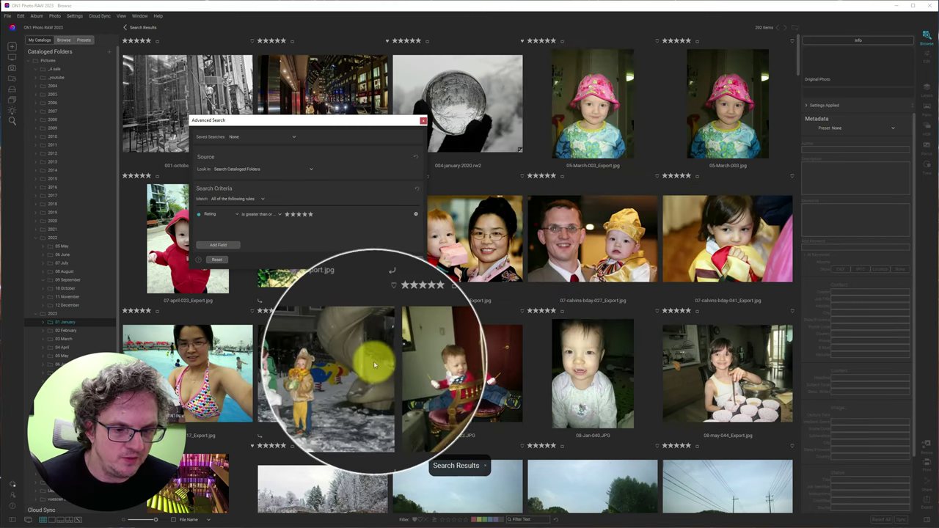
# - Add a second rule: Camera > Camera Make contains 'panasonic'
pyautogui.scroll(-3, 440, 355)
pyautogui.scroll(3, 475, 352)
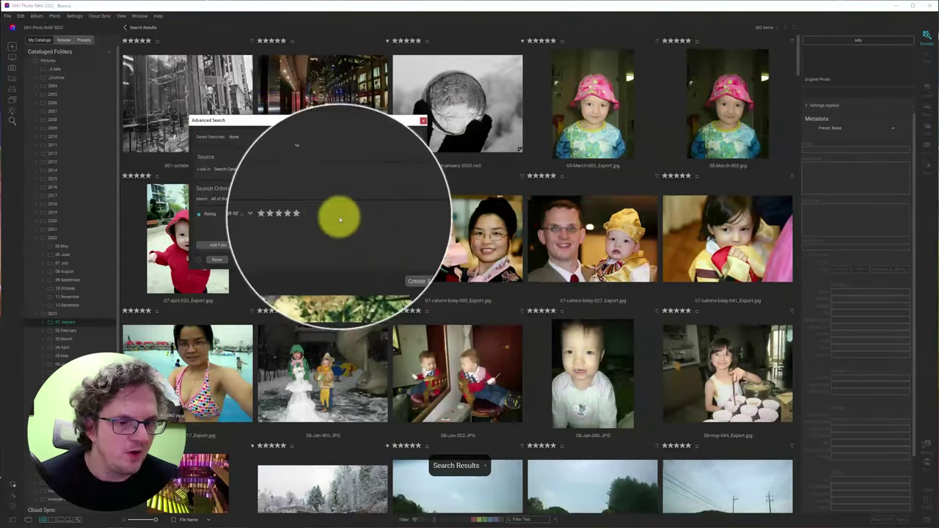
pyautogui.click(209, 254)
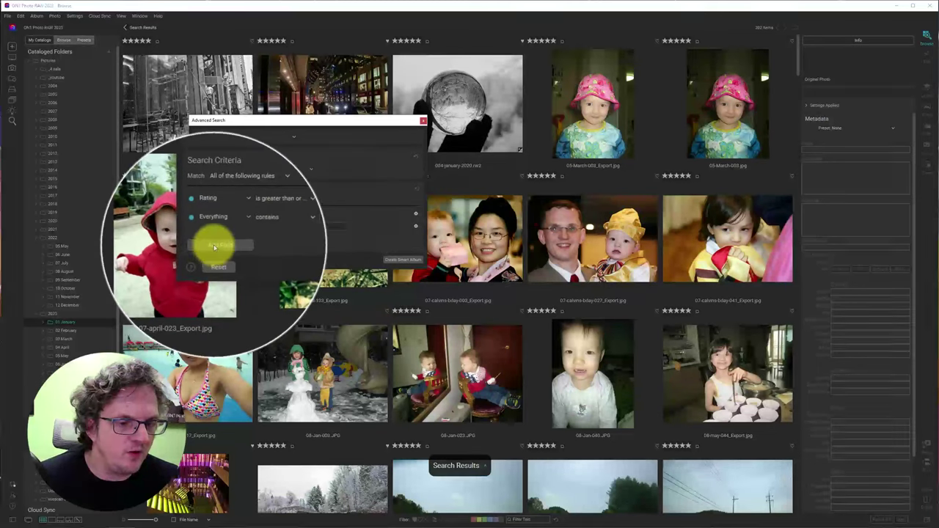
pyautogui.click(263, 227)
pyautogui.click(261, 226)
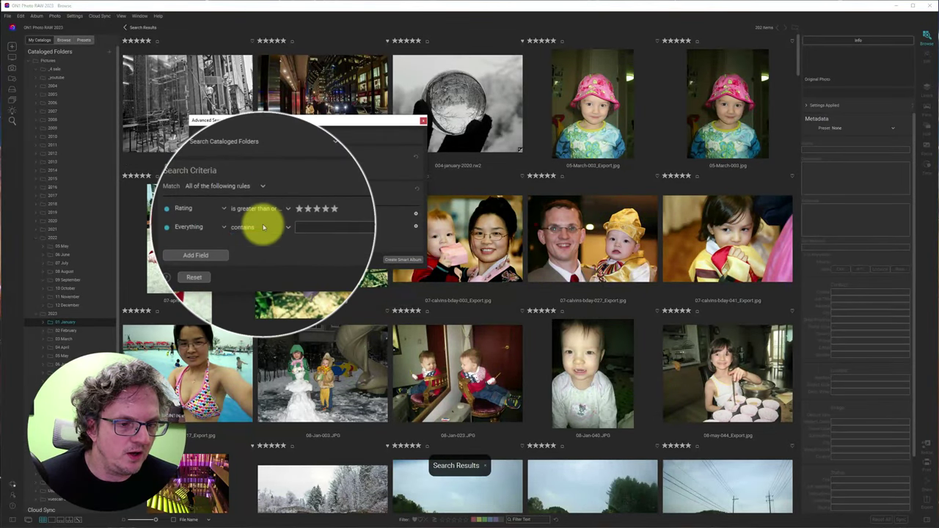
pyautogui.click(224, 228)
pyautogui.moveTo(227, 242)
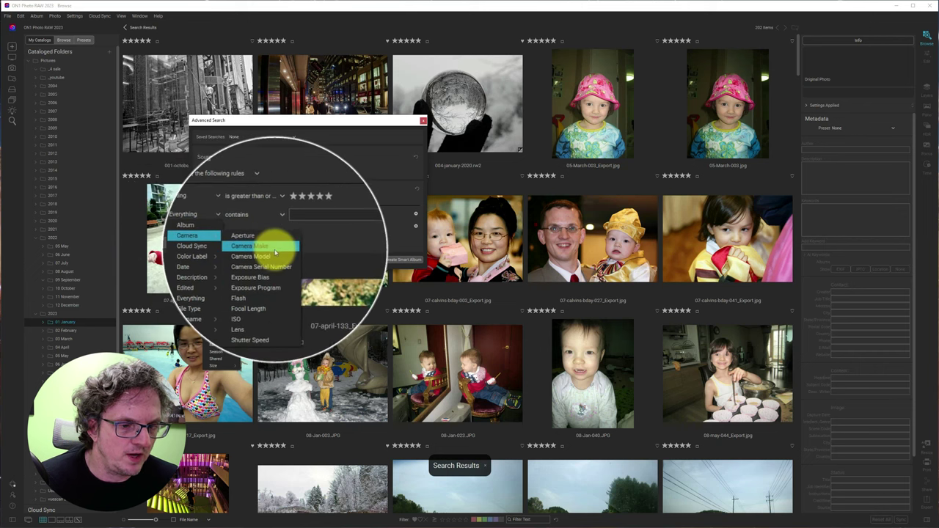
pyautogui.click(275, 255)
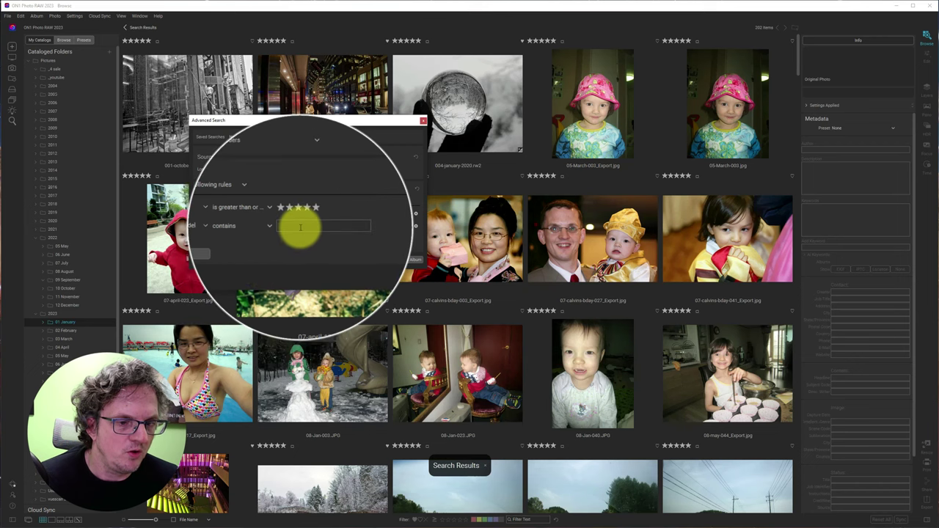
pyautogui.click(259, 228)
pyautogui.click(235, 228)
pyautogui.click(235, 227)
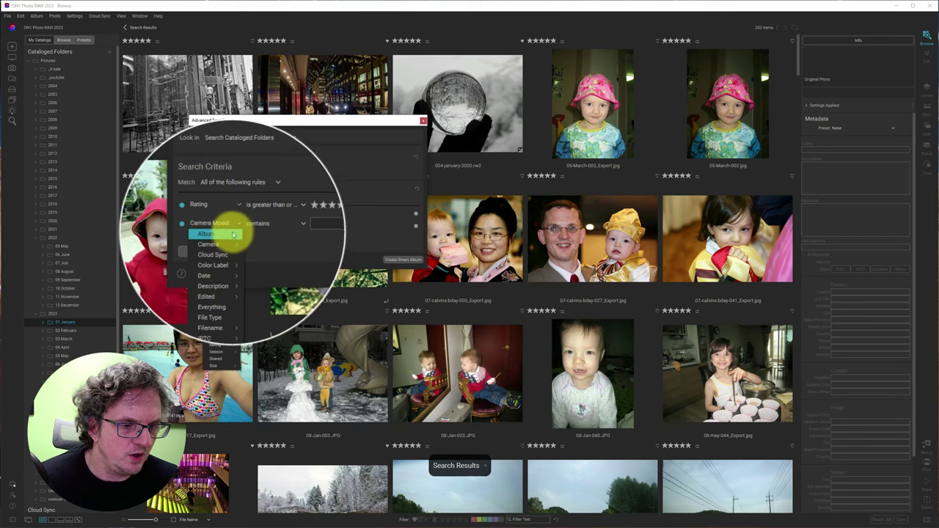
pyautogui.moveTo(220, 237)
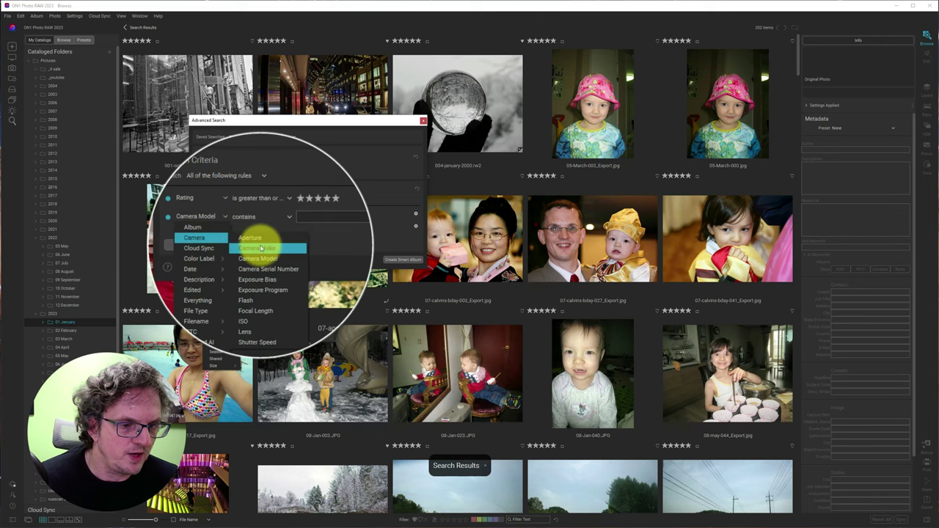
pyautogui.click(256, 241)
pyautogui.click(300, 225)
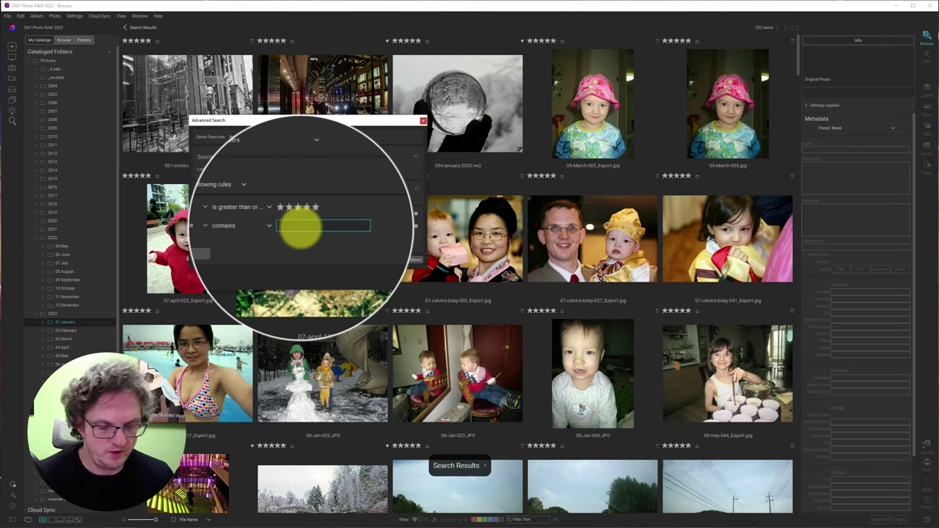
pyautogui.write('panasoni')
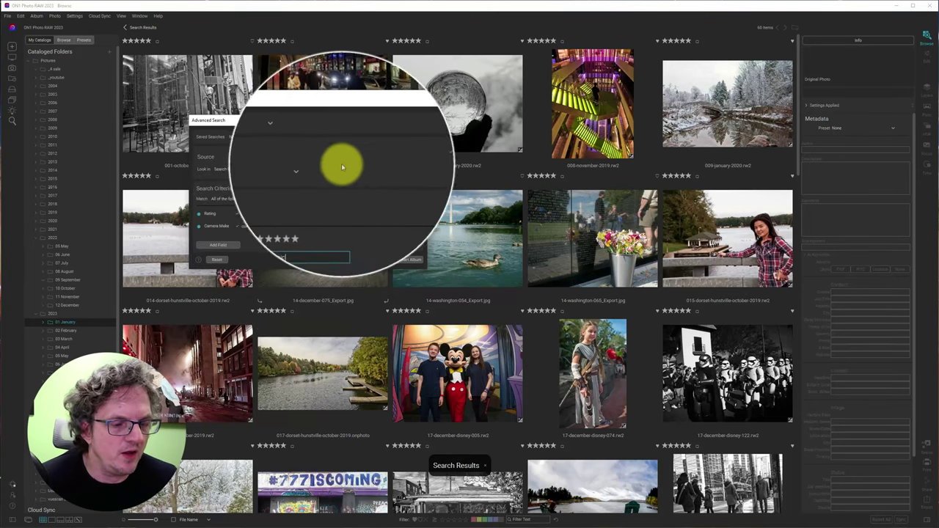
# - Add a third rule, Keywords contains 'landscape', and apply the search
pyautogui.click(213, 245)
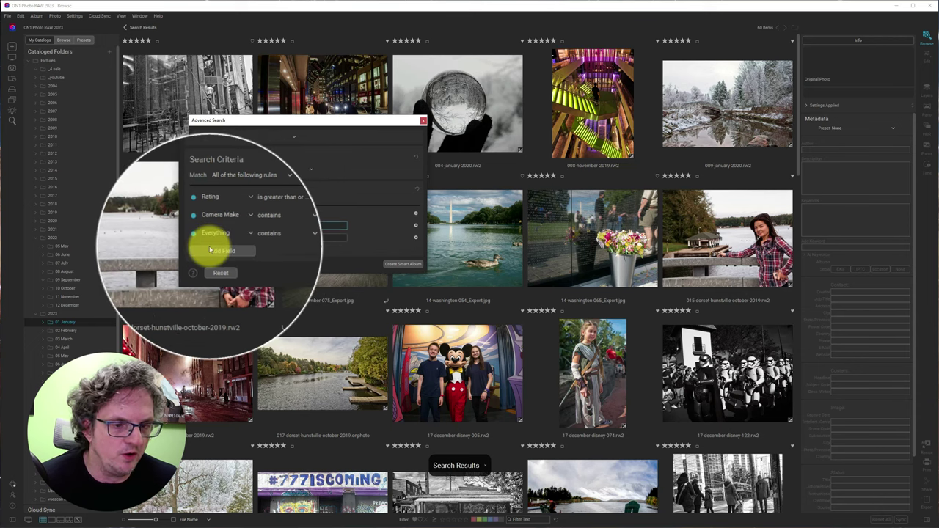
pyautogui.click(223, 240)
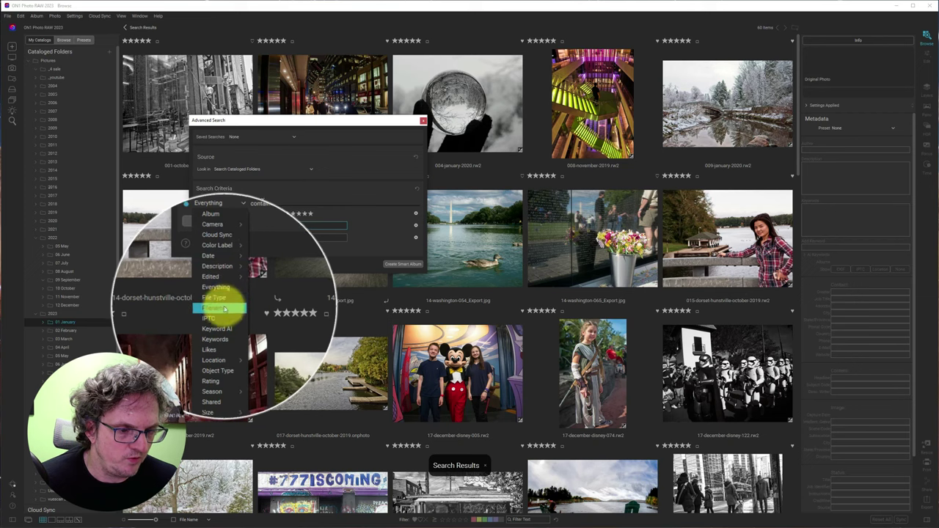
pyautogui.click(225, 332)
pyautogui.click(312, 237)
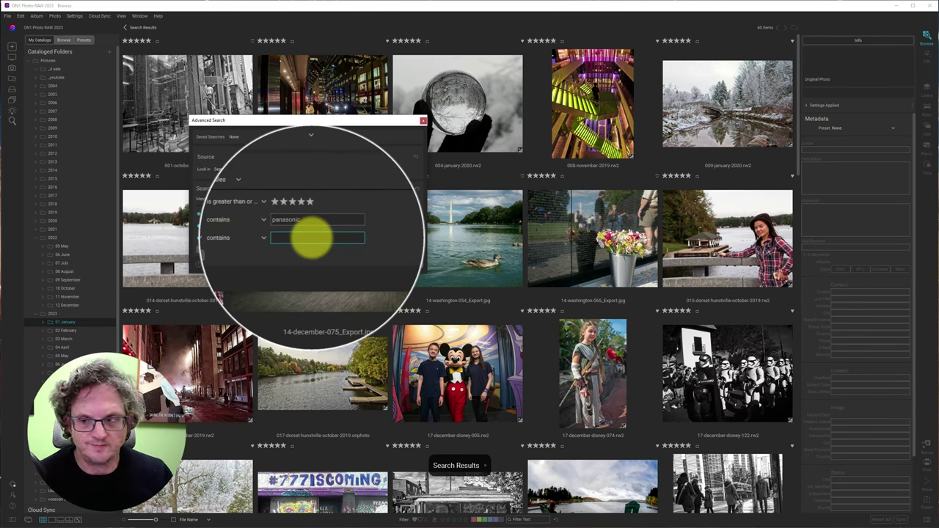
pyautogui.write('landscape')
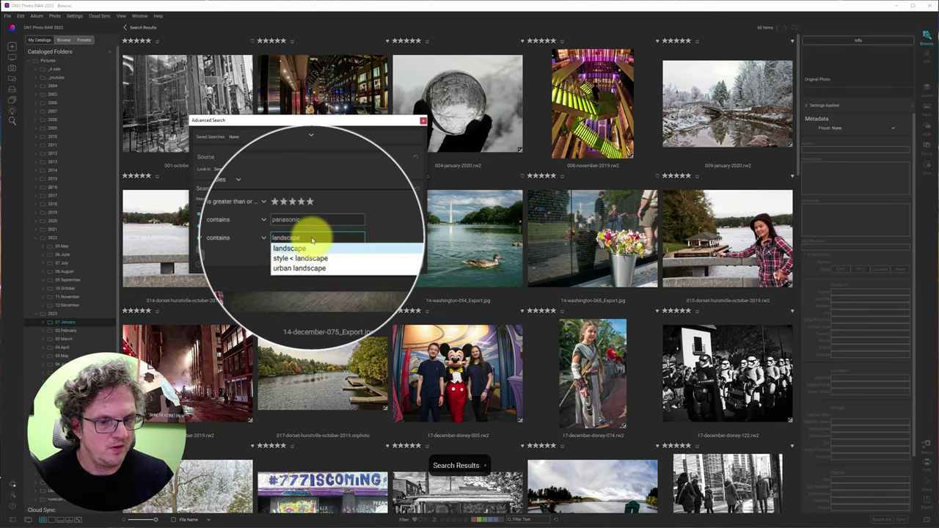
pyautogui.press('Return')
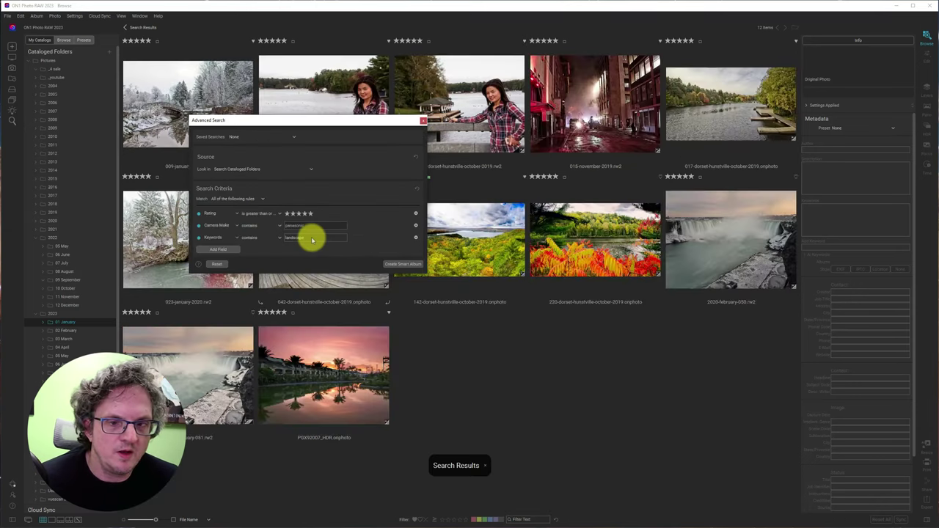
pyautogui.moveTo(295, 127); pyautogui.dragTo(554, 317)
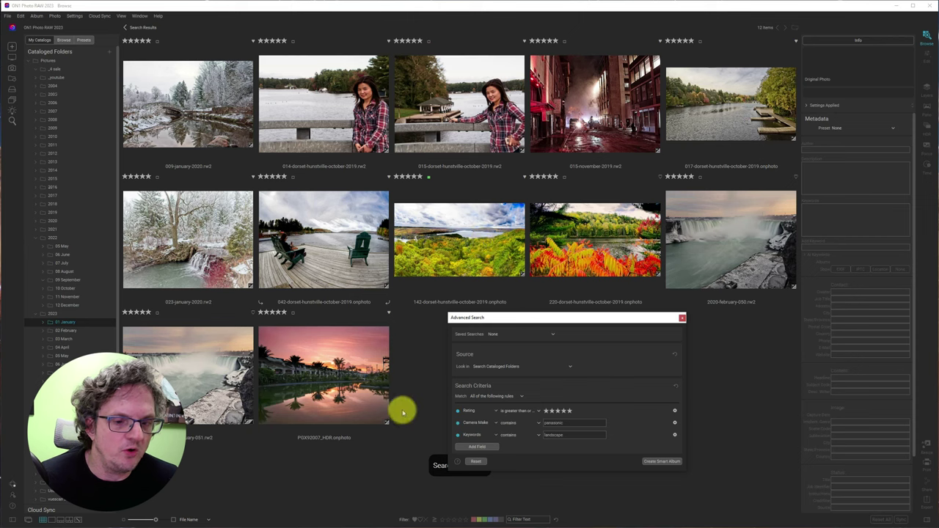
pyautogui.moveTo(564, 318); pyautogui.dragTo(422, 142)
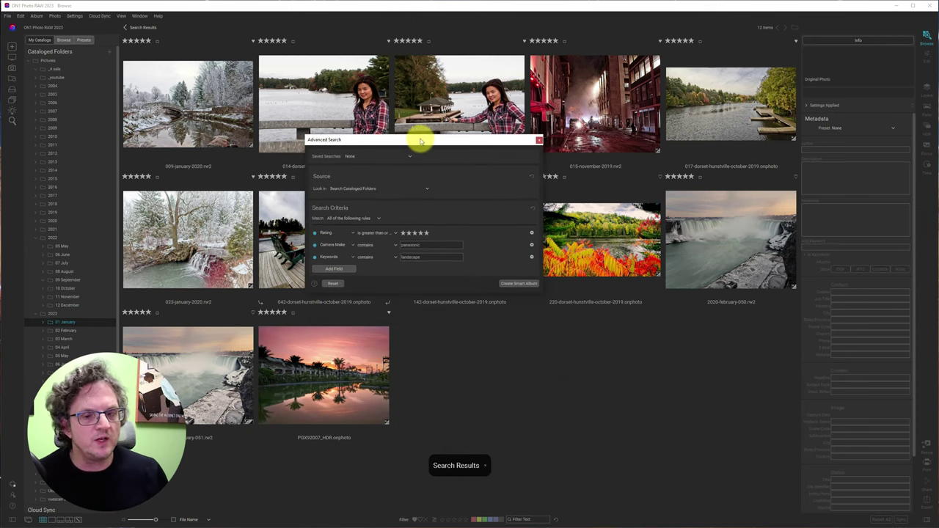